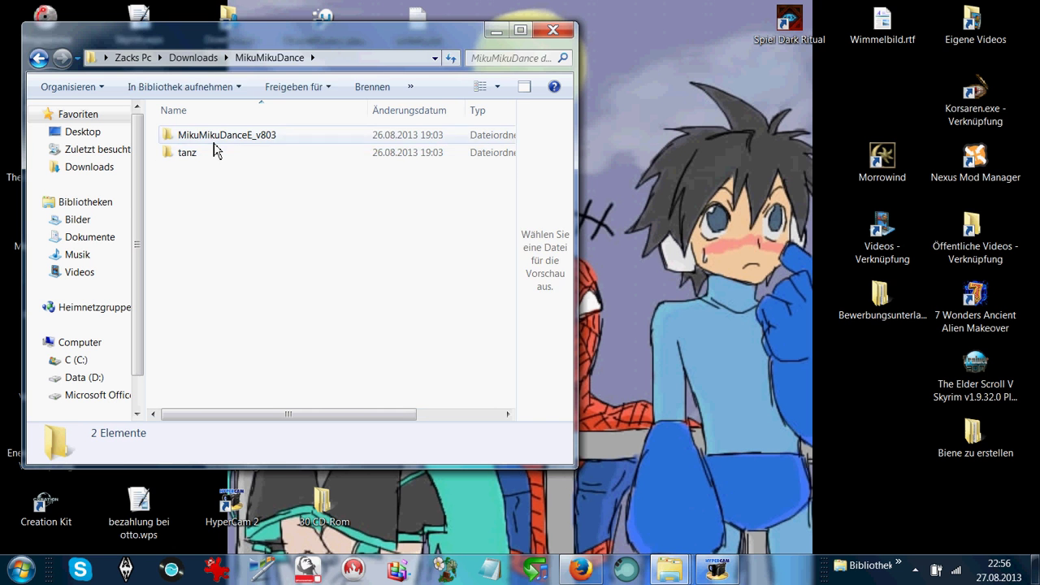
Step: Start MikuMikuMoving.exe from the MikuMikuMovi folder inside MikuMikuDanceE_v803 and minimize the folder window
double_click(217, 144)
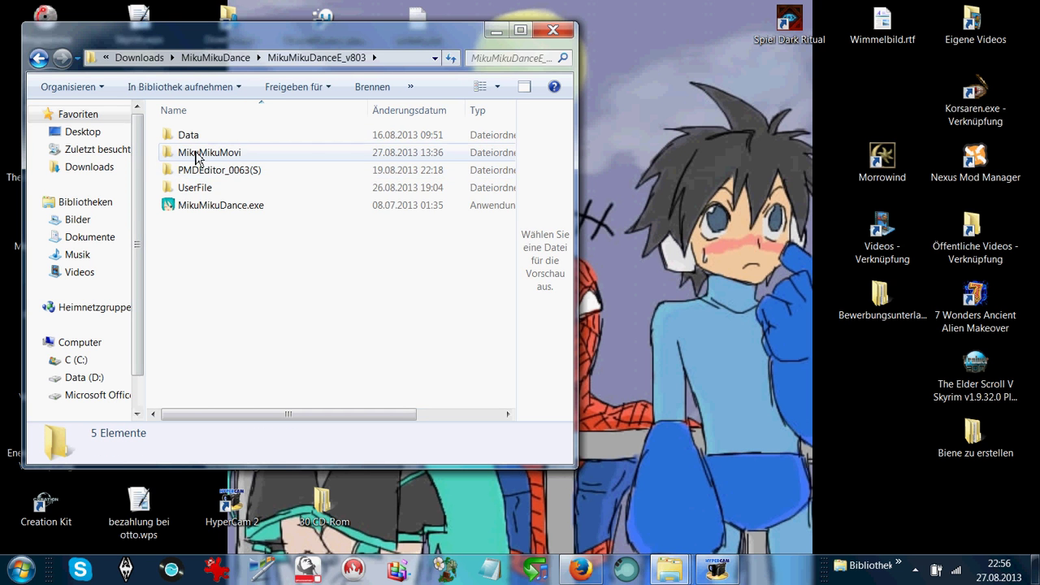
double_click(174, 156)
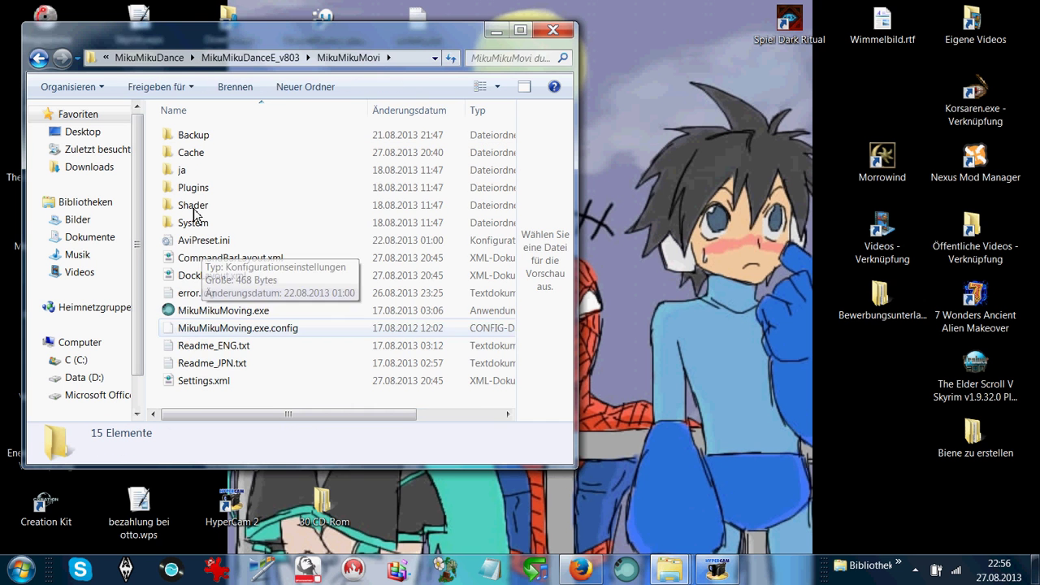
click(169, 315)
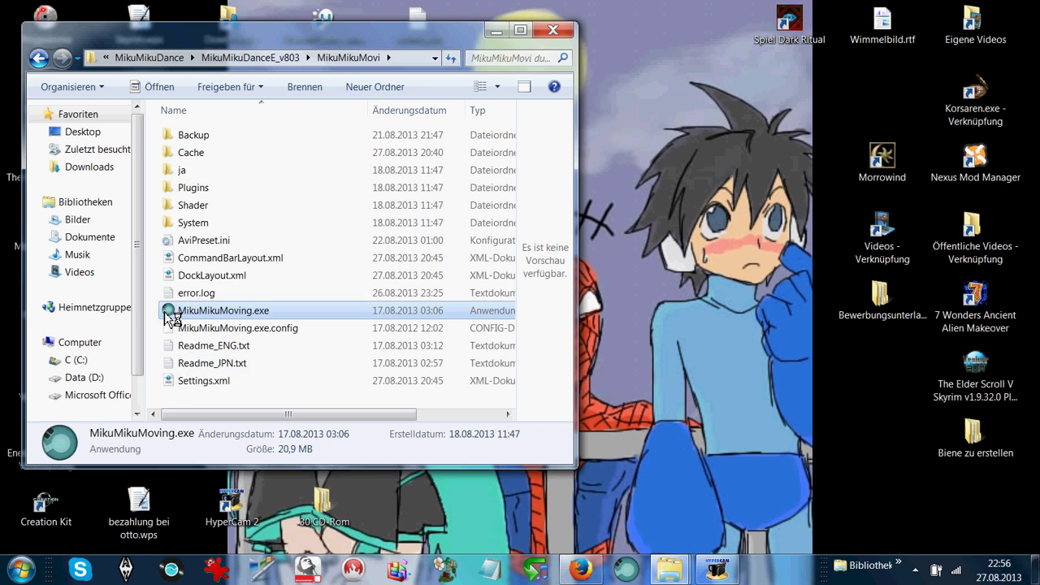
click(496, 31)
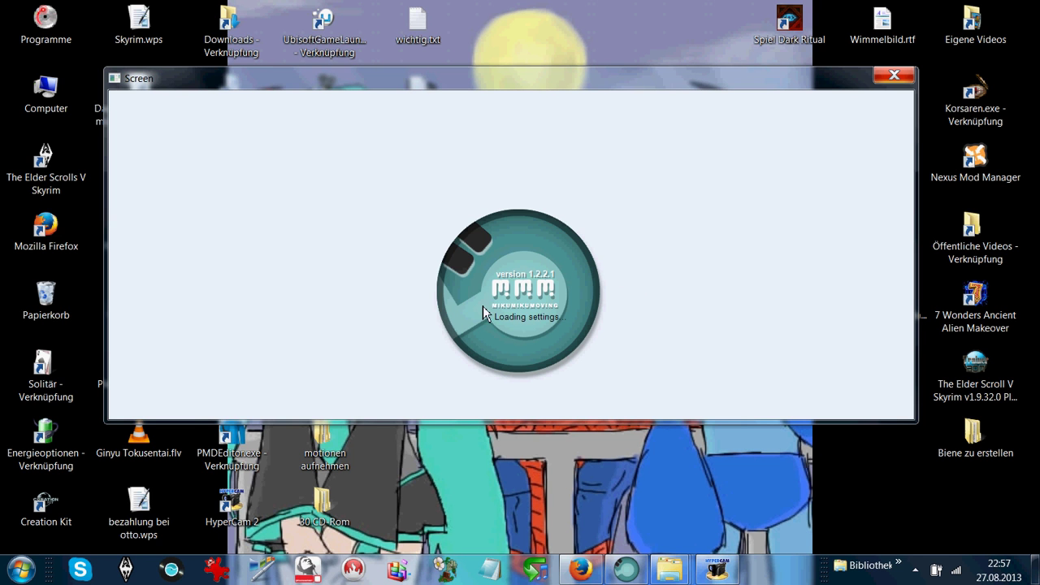
Step: Pause the Kaspersky protection for 5 hours and agree to disconnect the open network connections
click(915, 570)
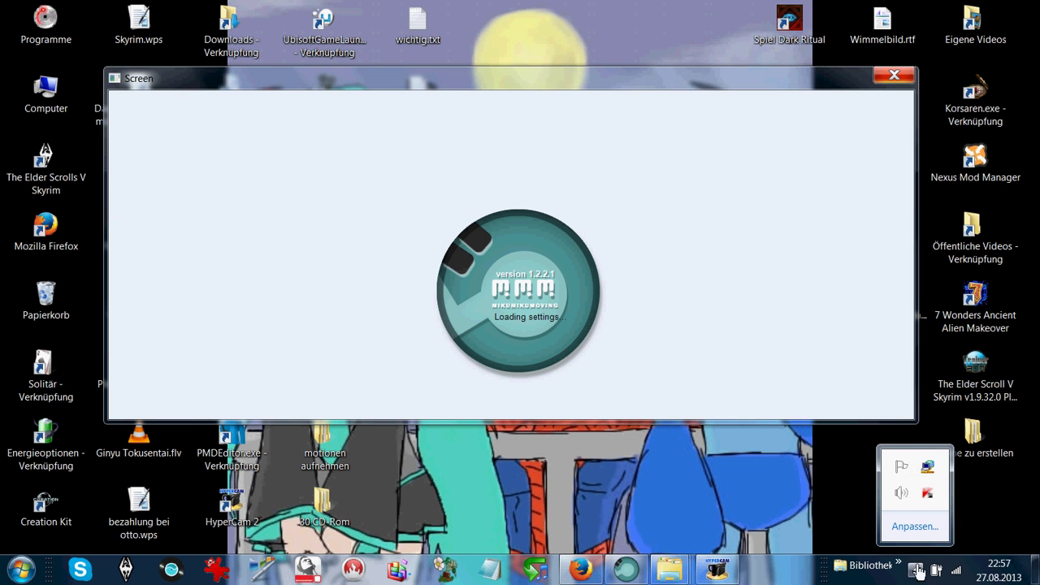
right_click(927, 493)
click(896, 420)
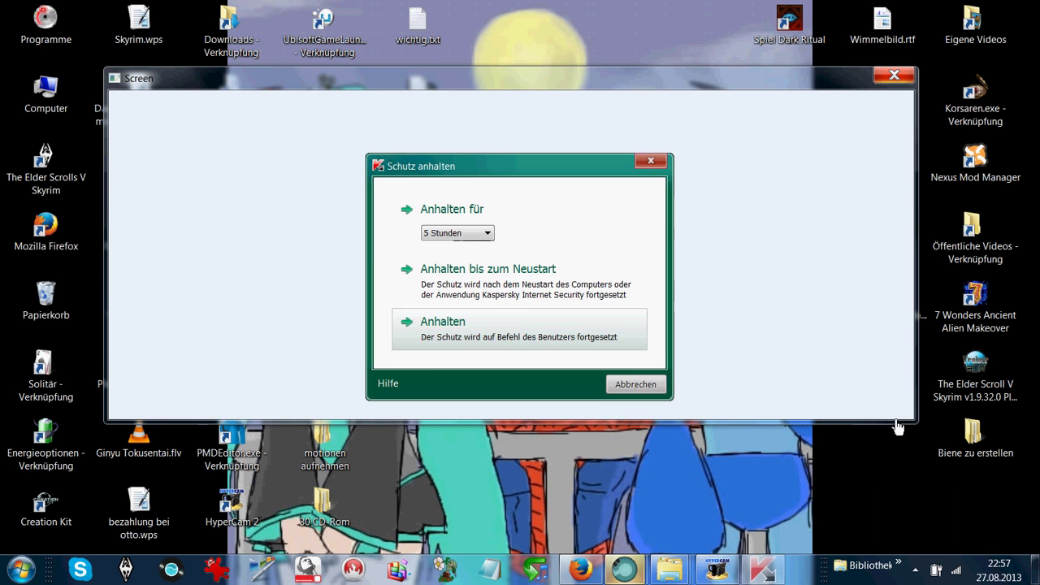
click(444, 216)
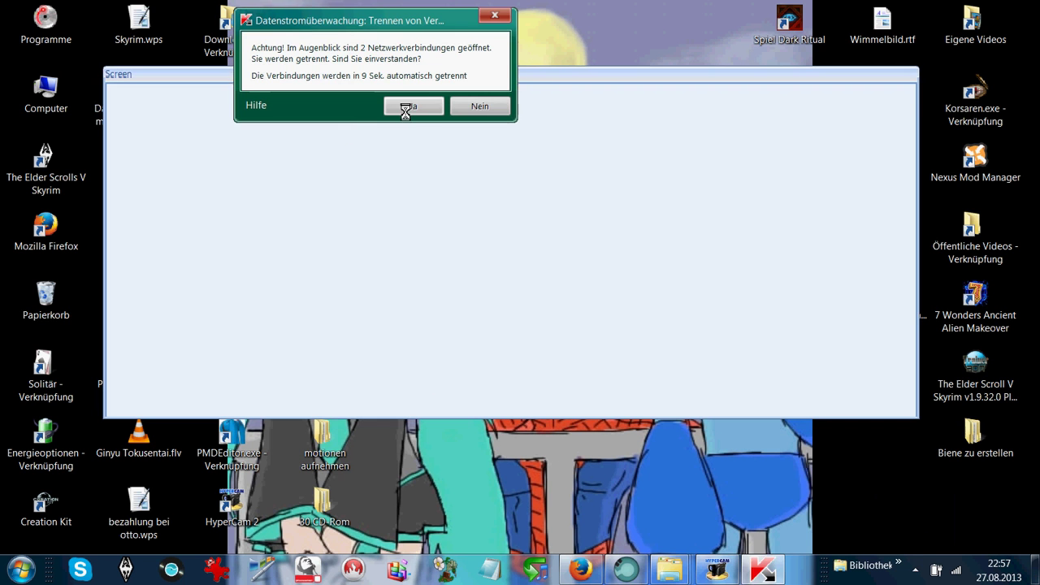
click(409, 106)
click(857, 292)
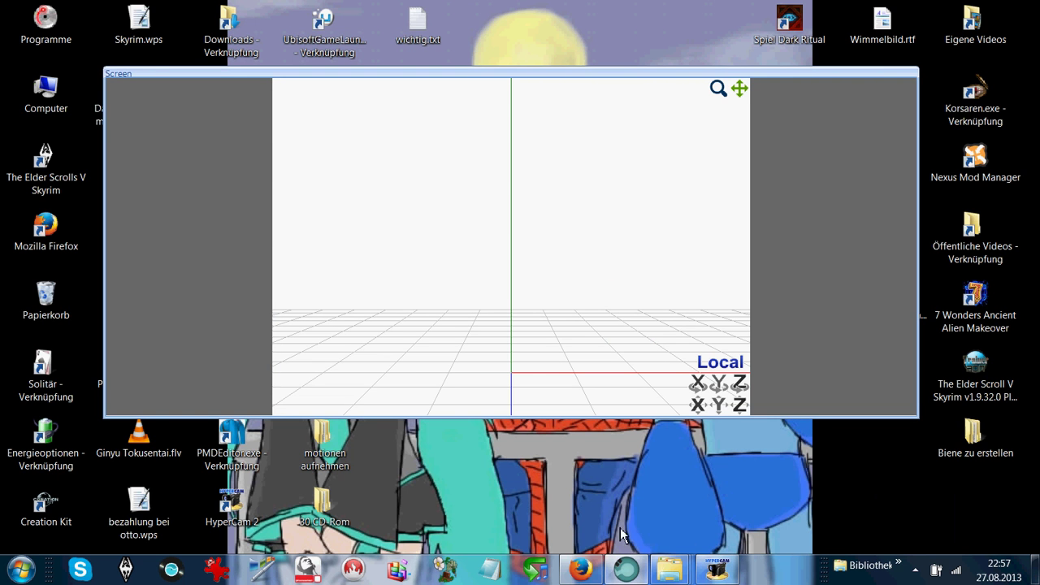
Step: Bring the MikuMikuMoving project window to the front and maximize it
mouse_move(627, 570)
click(582, 524)
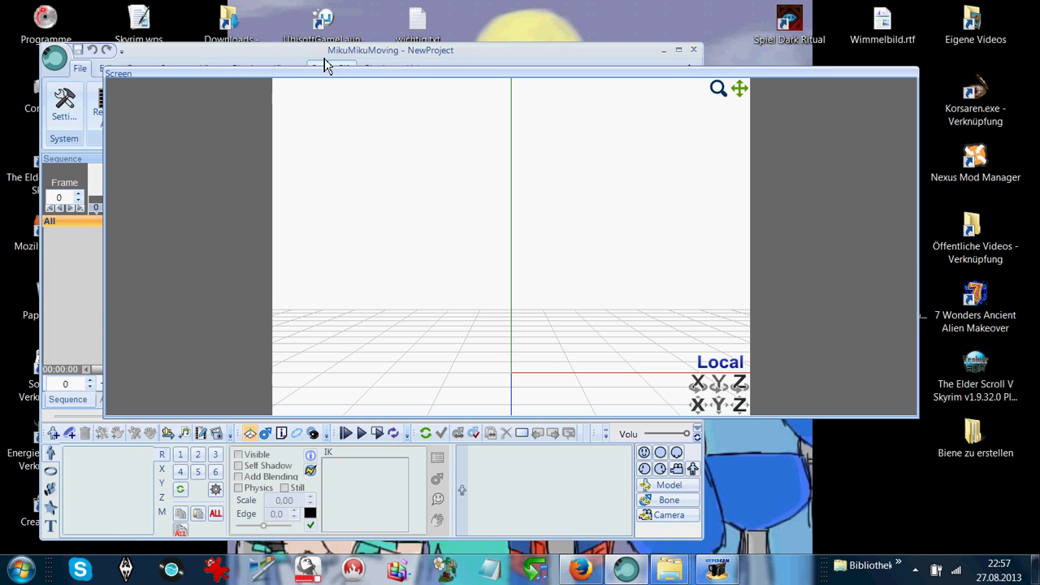
click(678, 50)
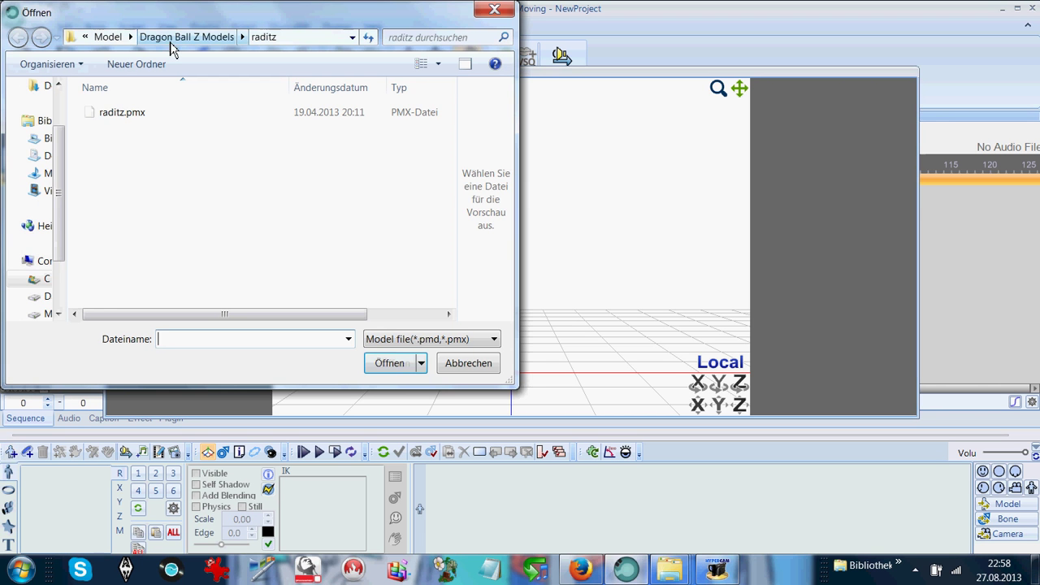
Step: Load the model vegeta_first.pmd from Dragon Ball Z Models > vegeta2 > vegeta and accept its model information
click(105, 37)
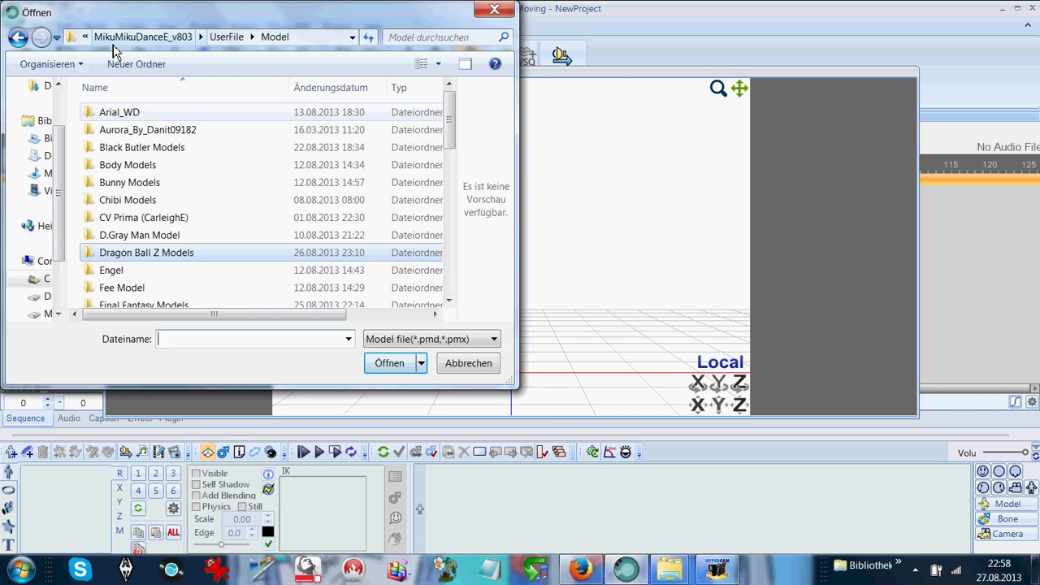
double_click(99, 254)
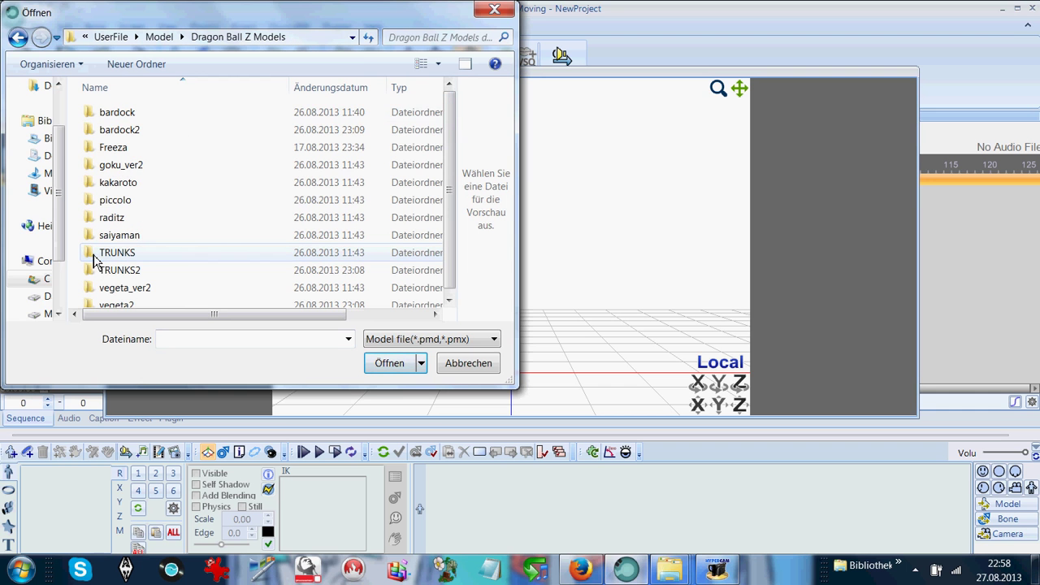
scroll(448, 180, down, 1)
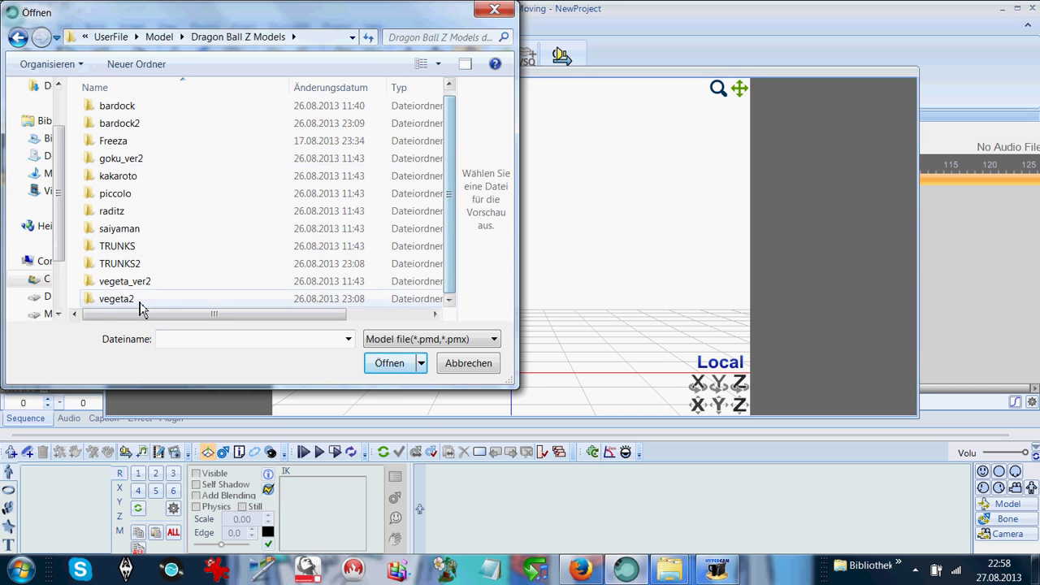
double_click(93, 301)
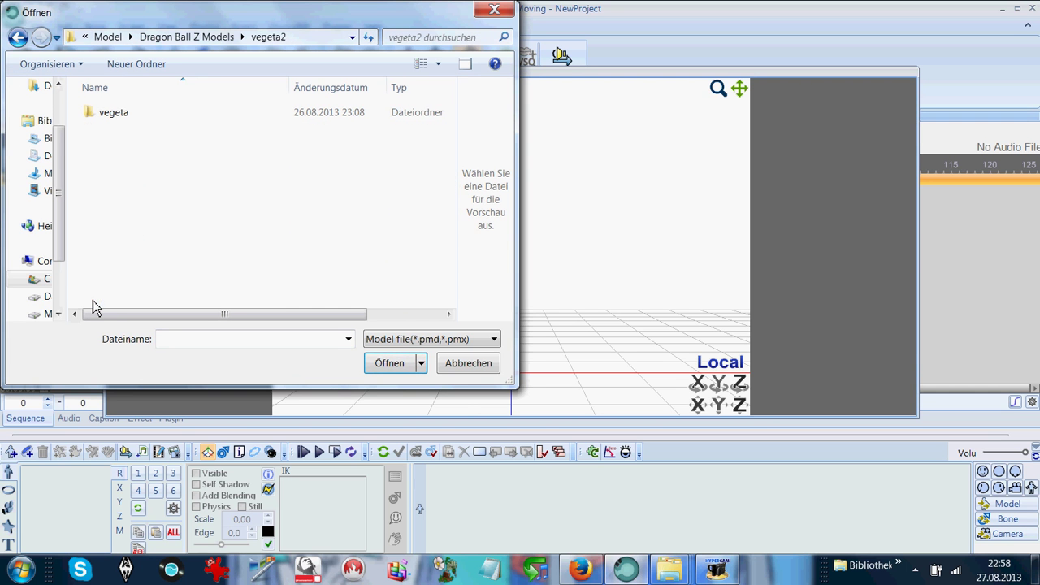
double_click(101, 114)
click(107, 132)
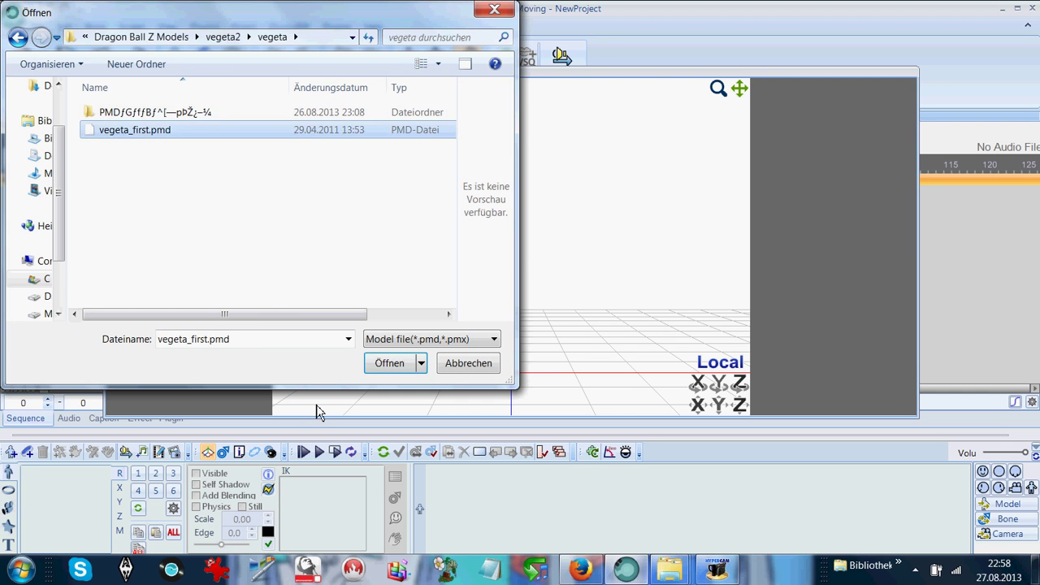
click(393, 364)
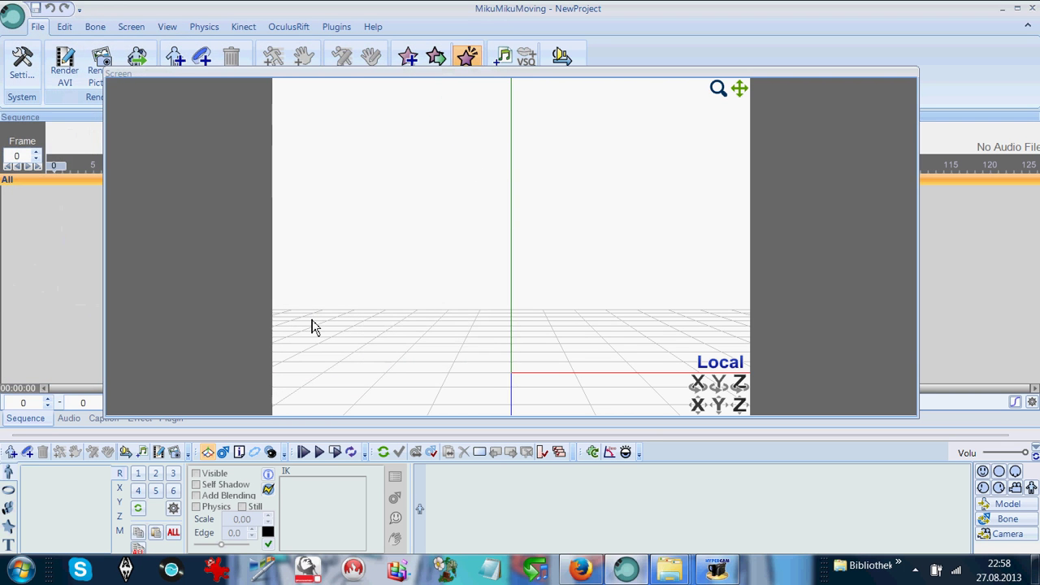
click(561, 426)
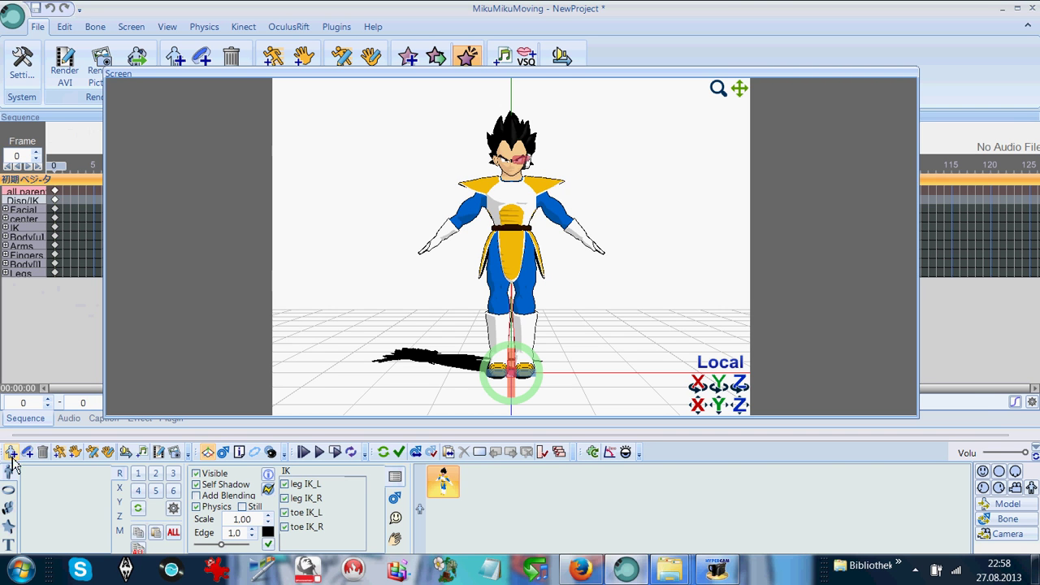
Step: Apply the first motion file in the Paparazzi Dance folder to the Vegeta model
click(60, 456)
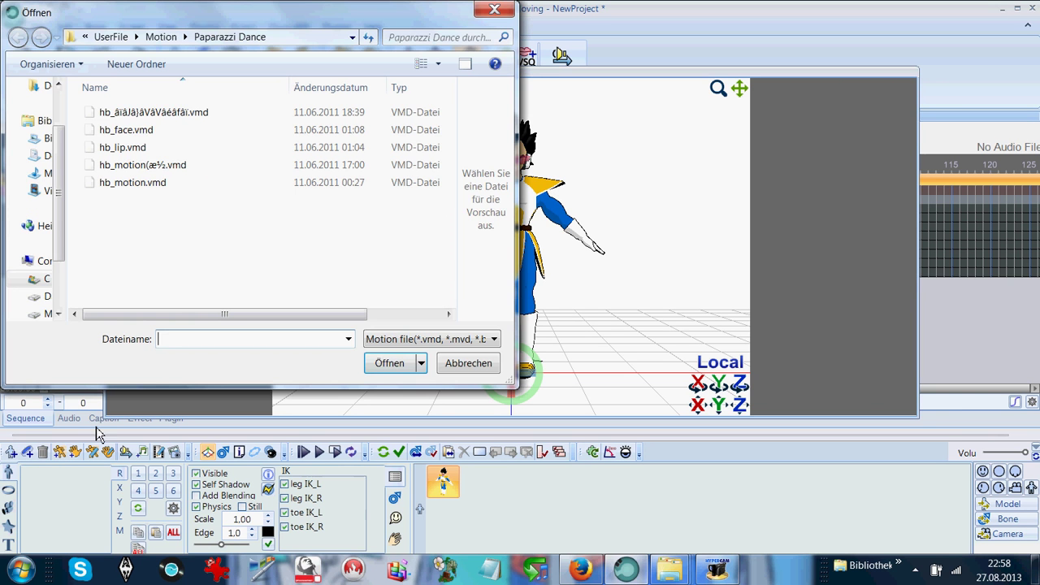
click(132, 116)
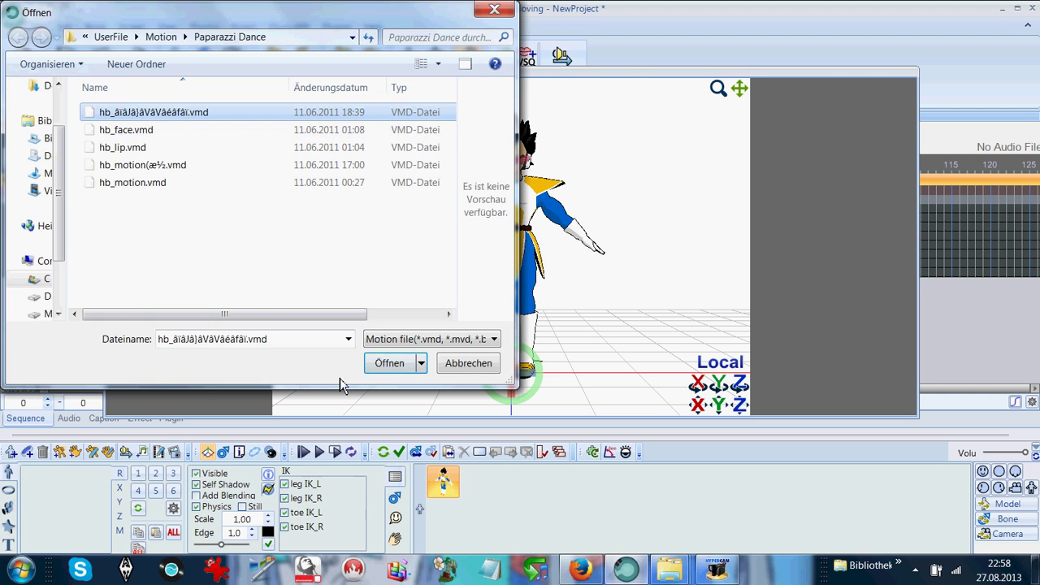
click(385, 365)
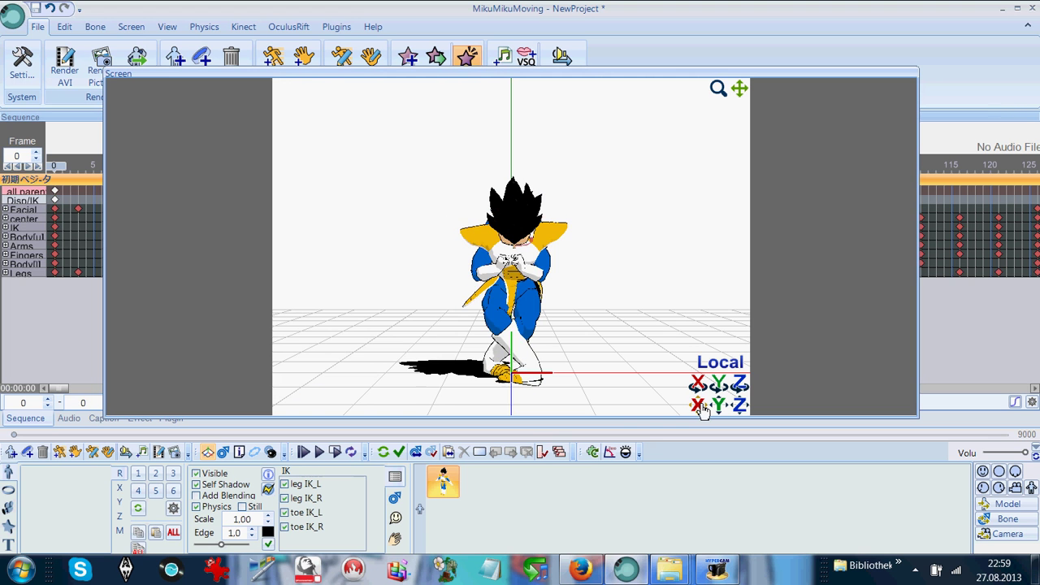
Step: Shift the Vegeta model sideways along the X axis, away from the scene's center, and register its new position as a keyframe
drag(700, 411, 486, 385)
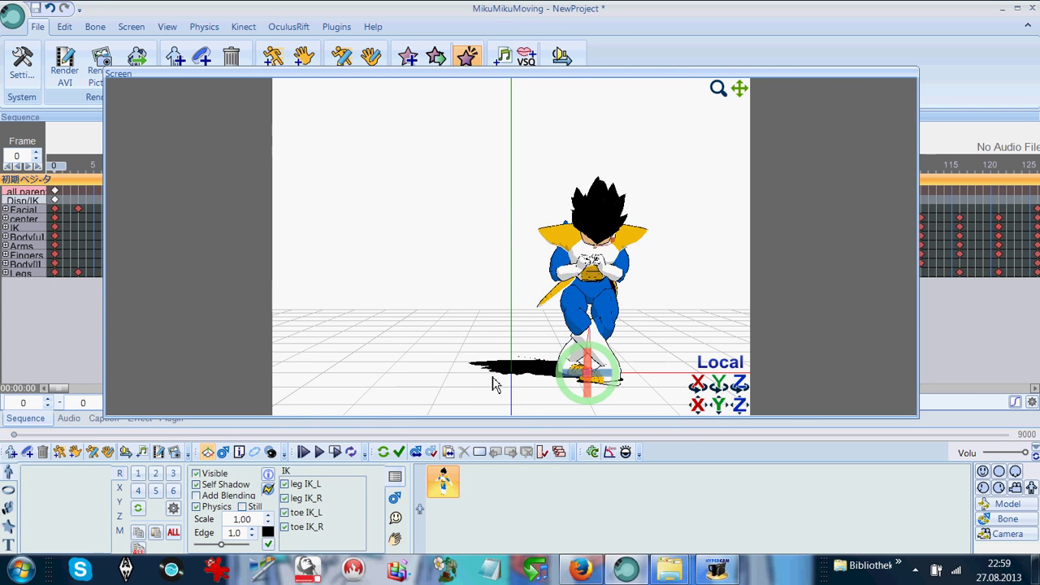
click(401, 454)
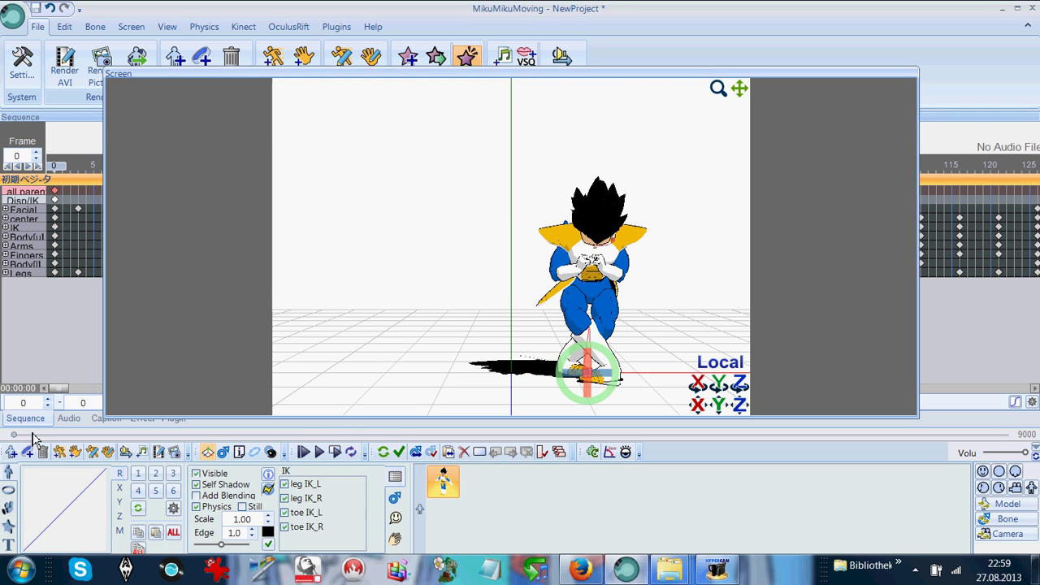
Step: Load the model Akita Neru Angel.pmd from the Engel model folder and accept its model information
click(9, 453)
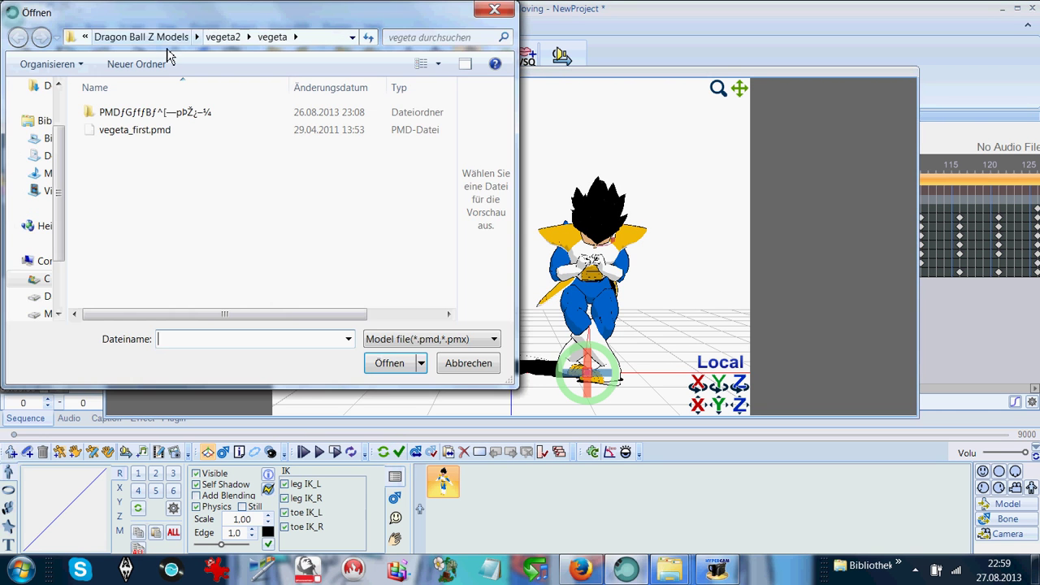
click(168, 39)
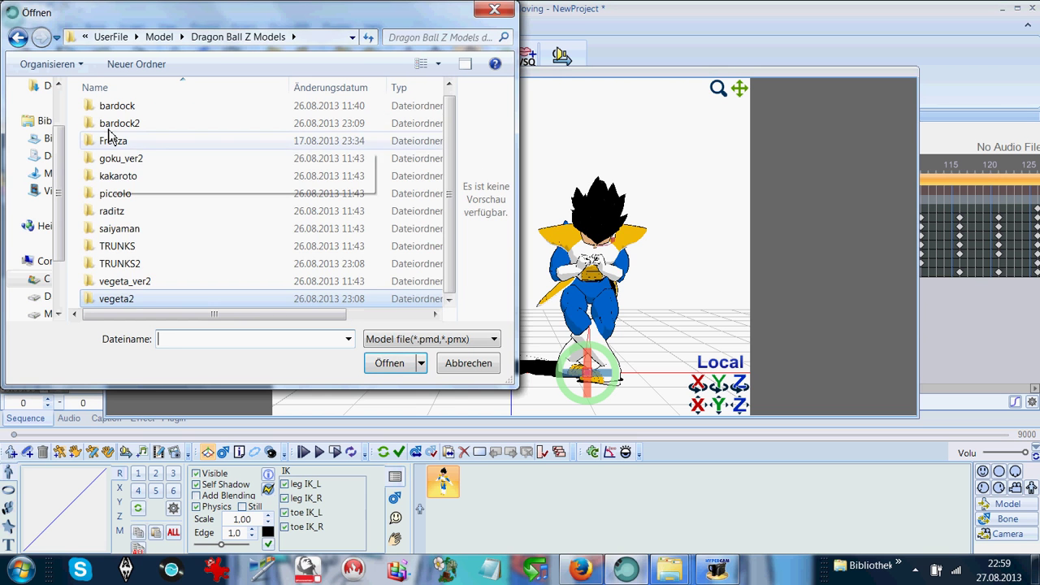
click(159, 37)
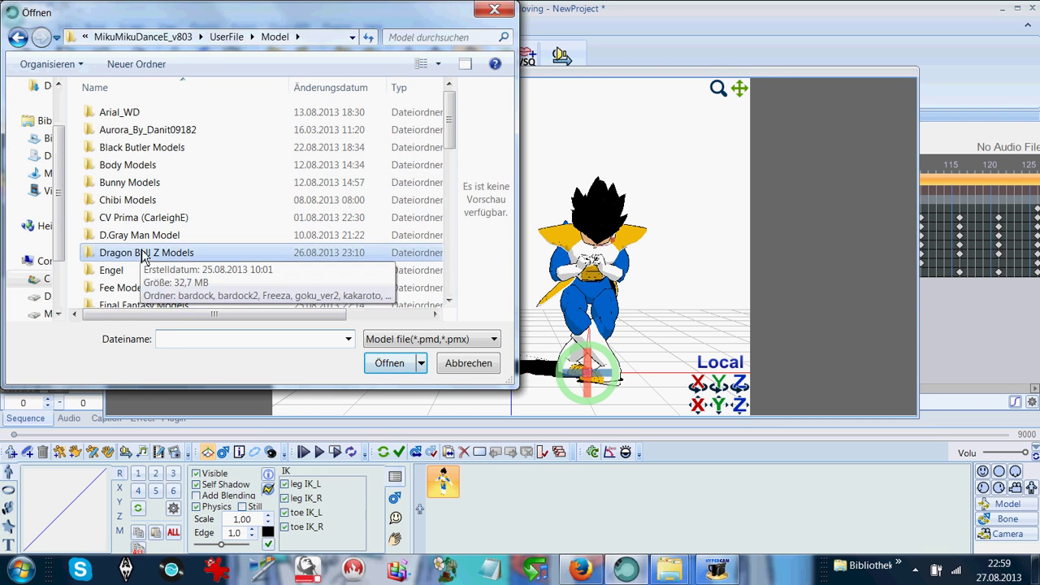
double_click(112, 274)
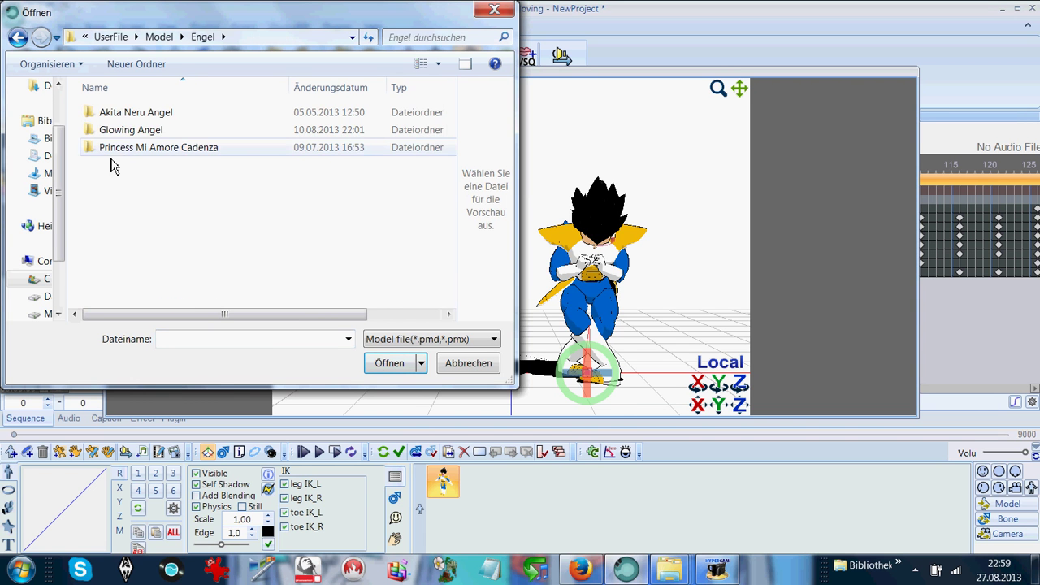
click(120, 114)
double_click(121, 114)
click(118, 110)
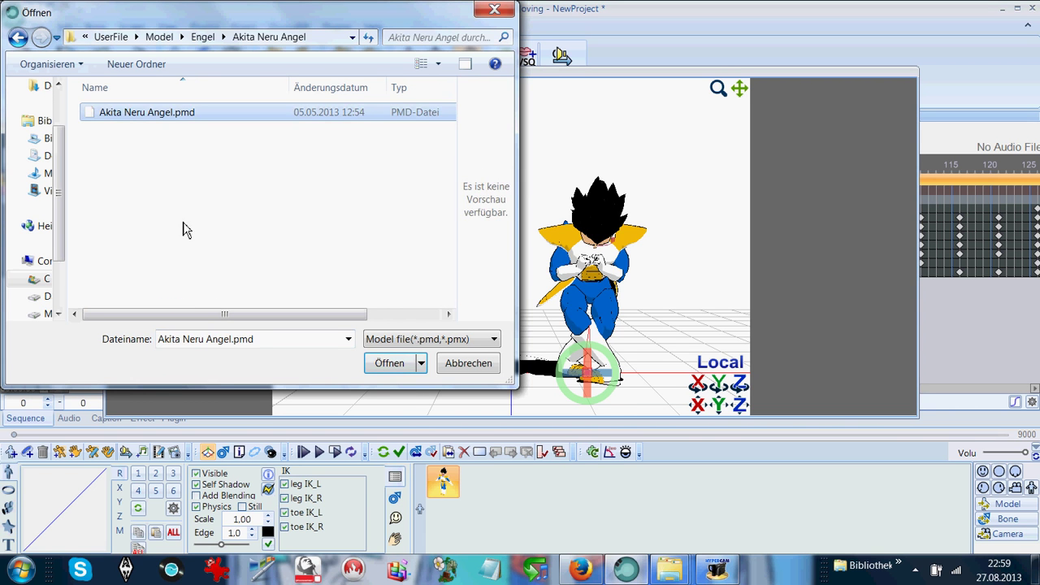
click(385, 364)
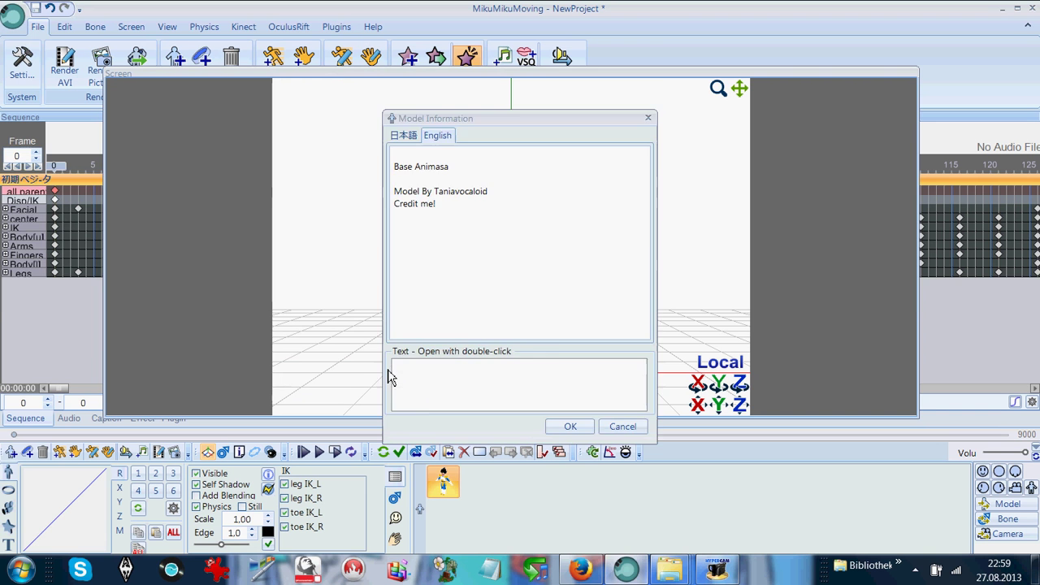
click(562, 424)
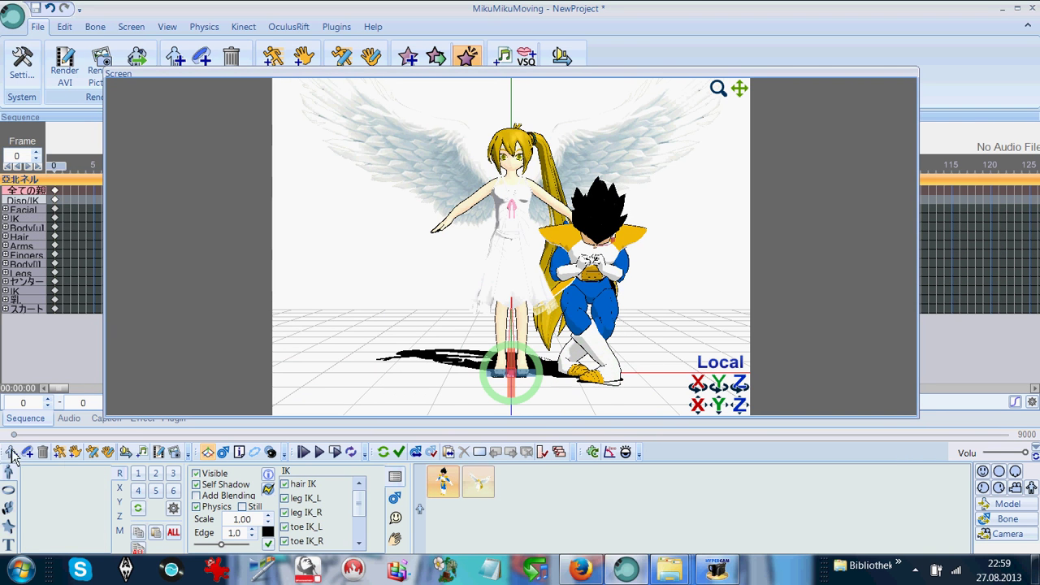
Step: Apply the first Paparazzi Dance motion file to the Akita Neru Angel model
click(66, 455)
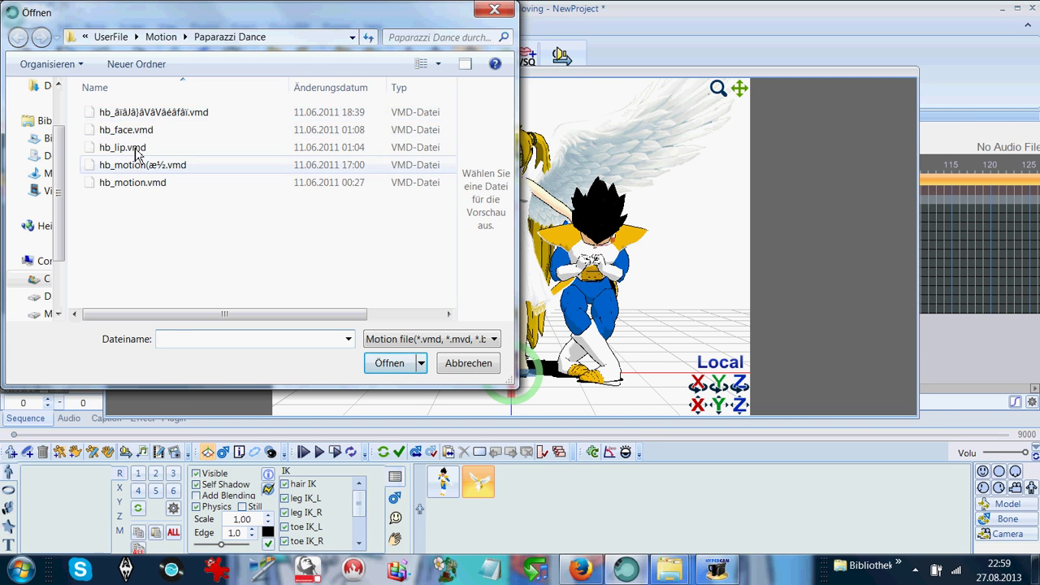
click(161, 113)
click(386, 363)
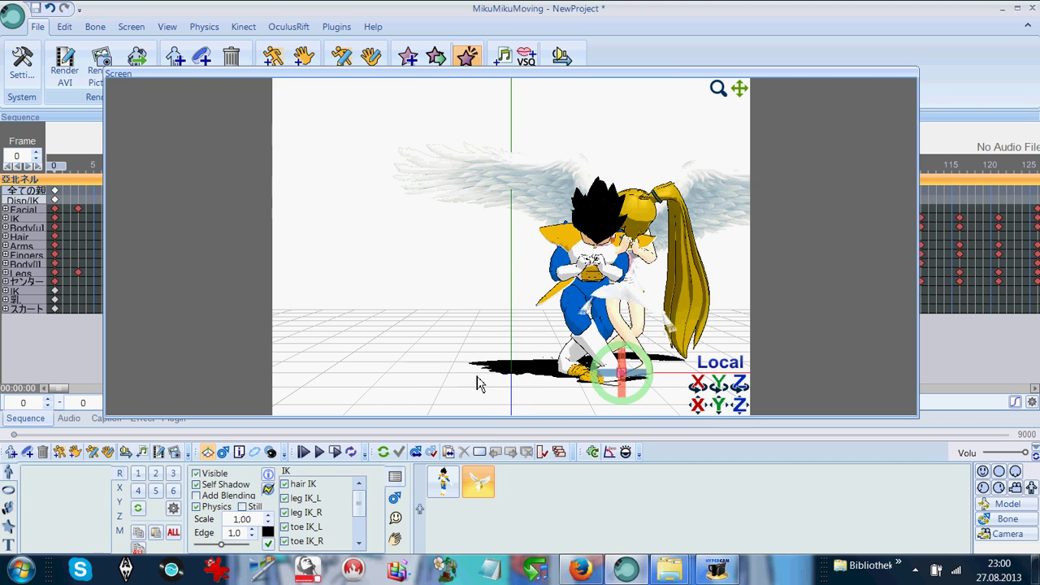
click(655, 401)
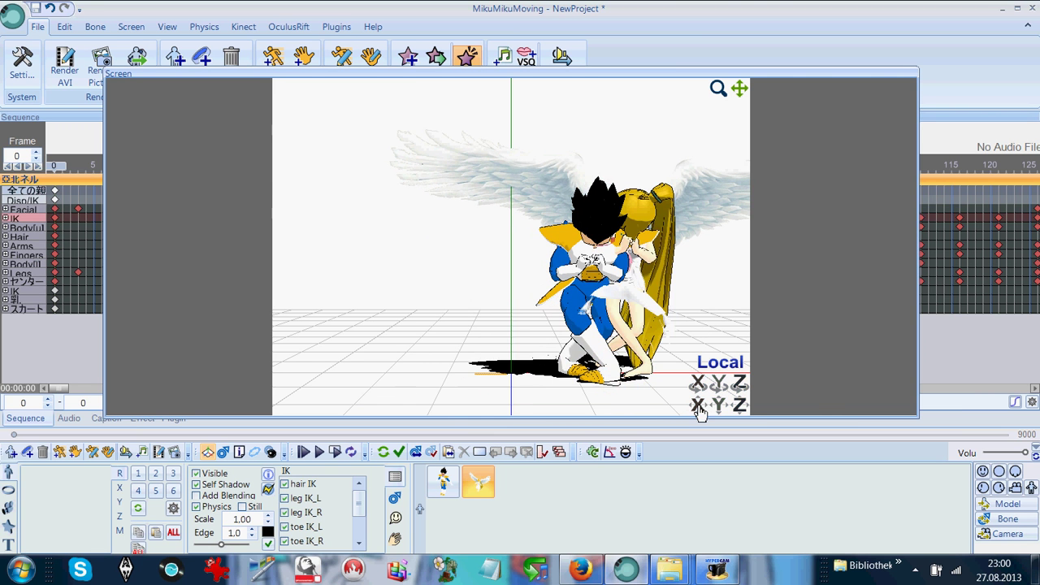
Step: Remove the Akita Neru Angel model from the scene and confirm the removal
click(44, 455)
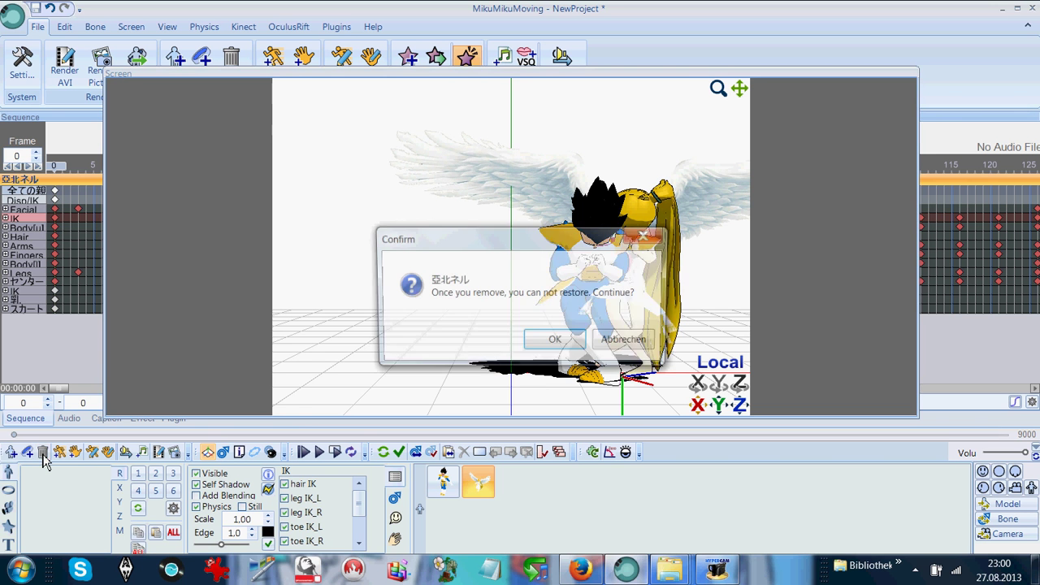
click(562, 346)
Step: Load the model Glowing Angel.pmd from the Engel model folder and accept its model information
click(11, 453)
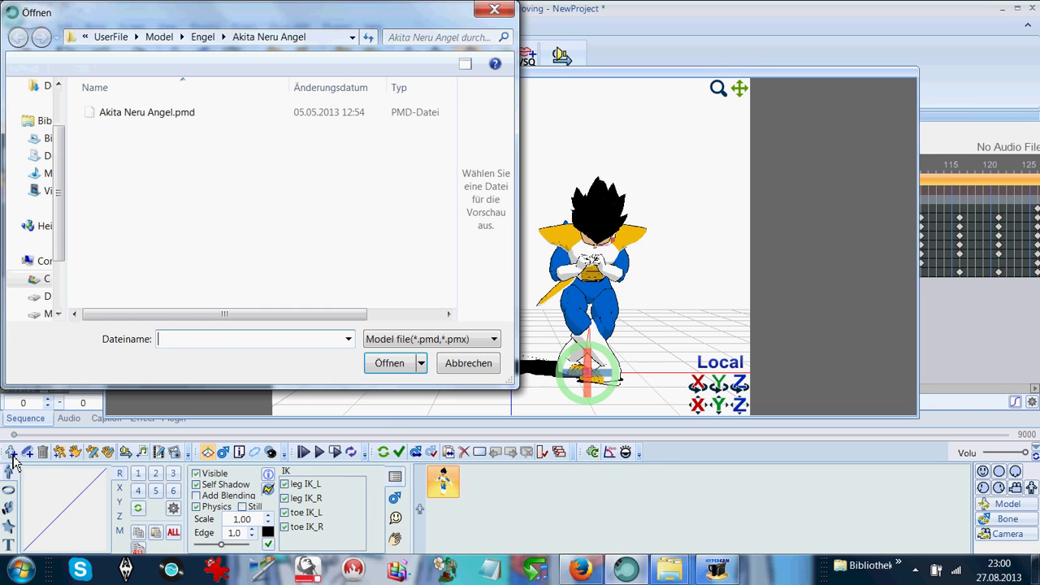
click(203, 38)
double_click(140, 130)
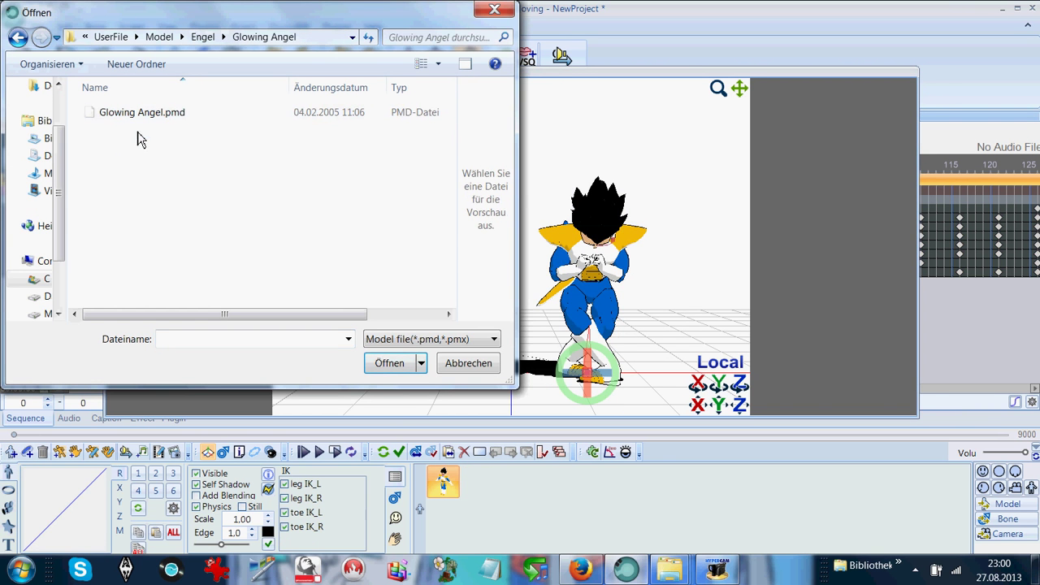
click(140, 113)
click(405, 371)
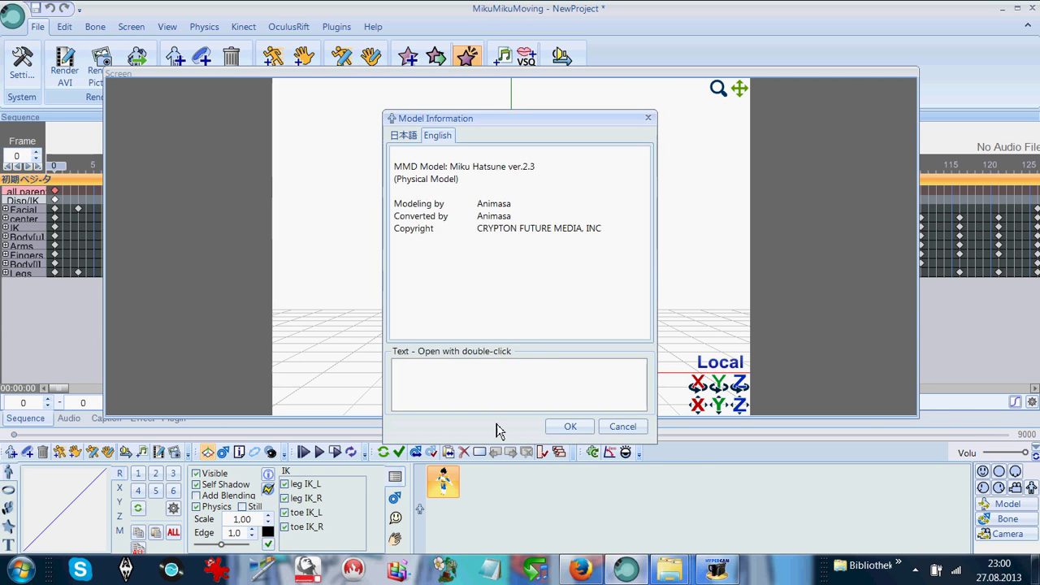
click(567, 427)
Step: Apply the first Paparazzi Dance motion file to the Glowing Angel model and register its position, shifted sideways past Vegeta, as a keyframe
click(61, 455)
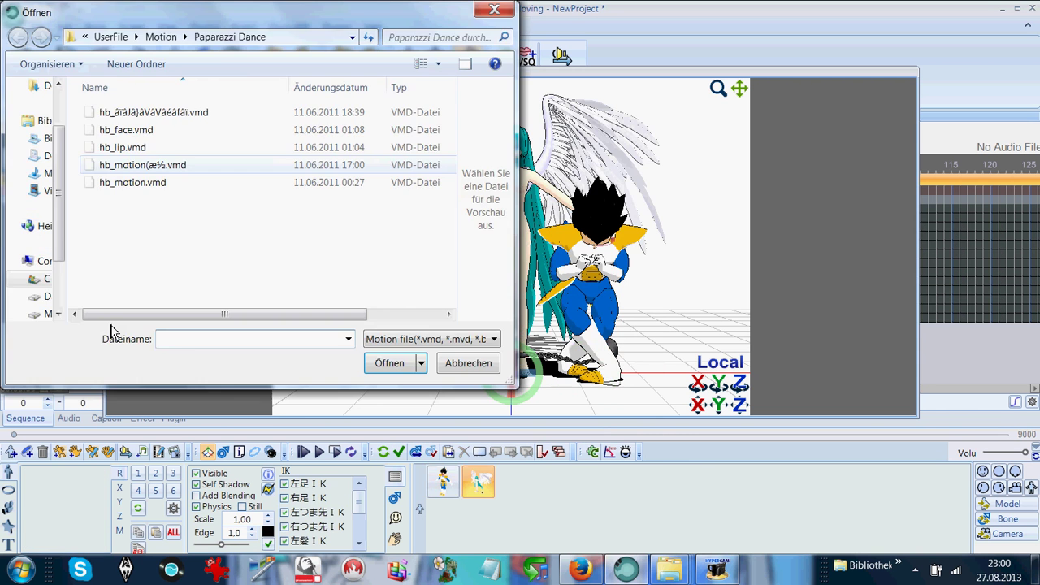
click(146, 112)
click(389, 365)
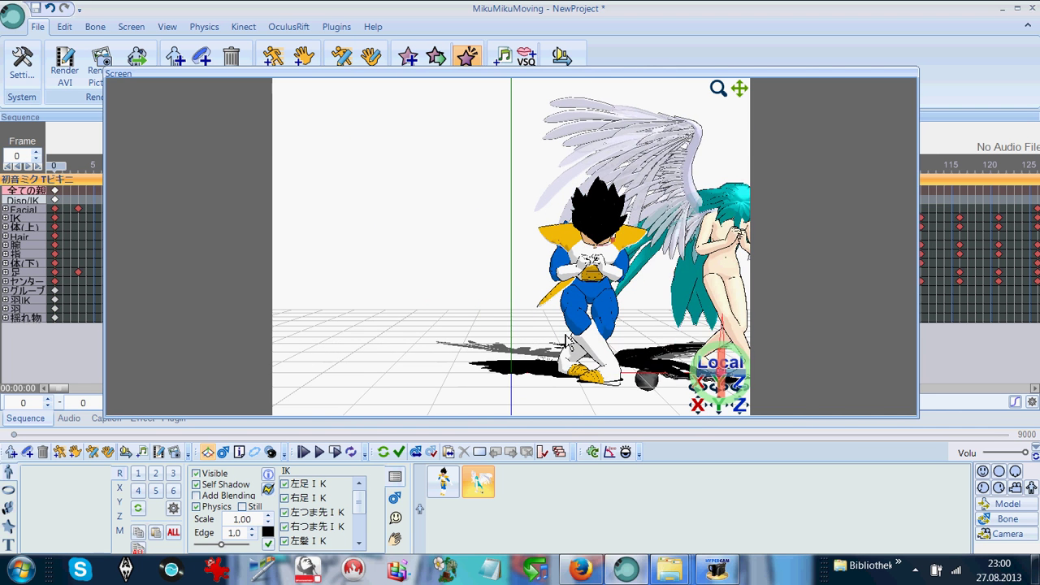
click(400, 451)
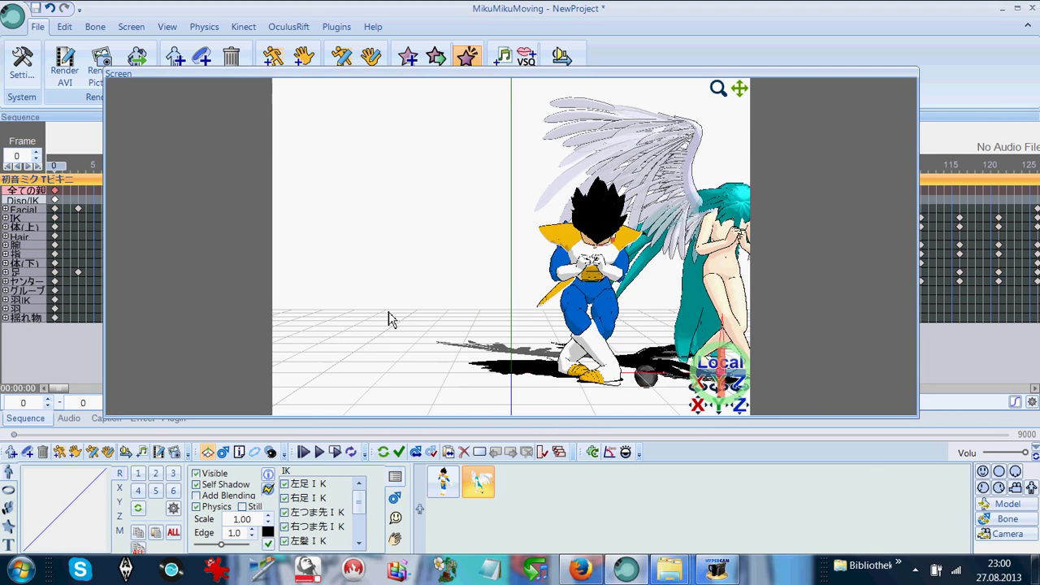
Step: Load the accessory floor.x from the Dome accessory folder as the stage
click(30, 454)
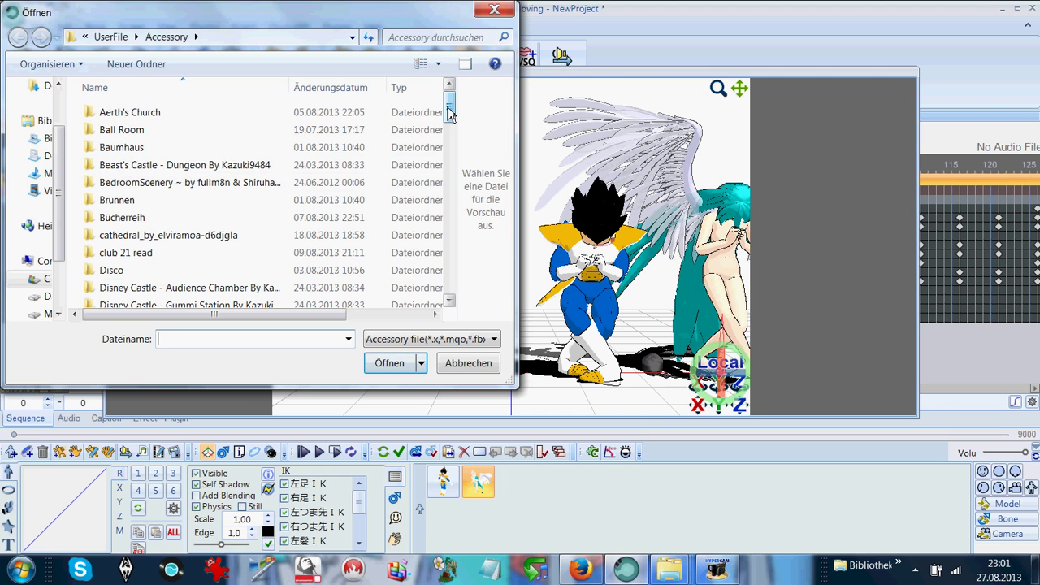
double_click(181, 236)
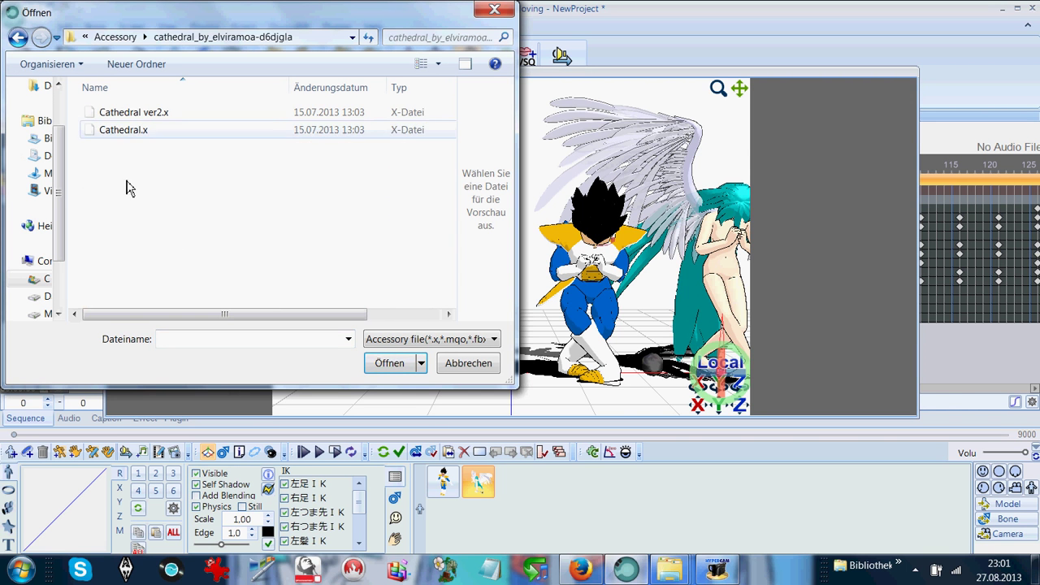
click(18, 41)
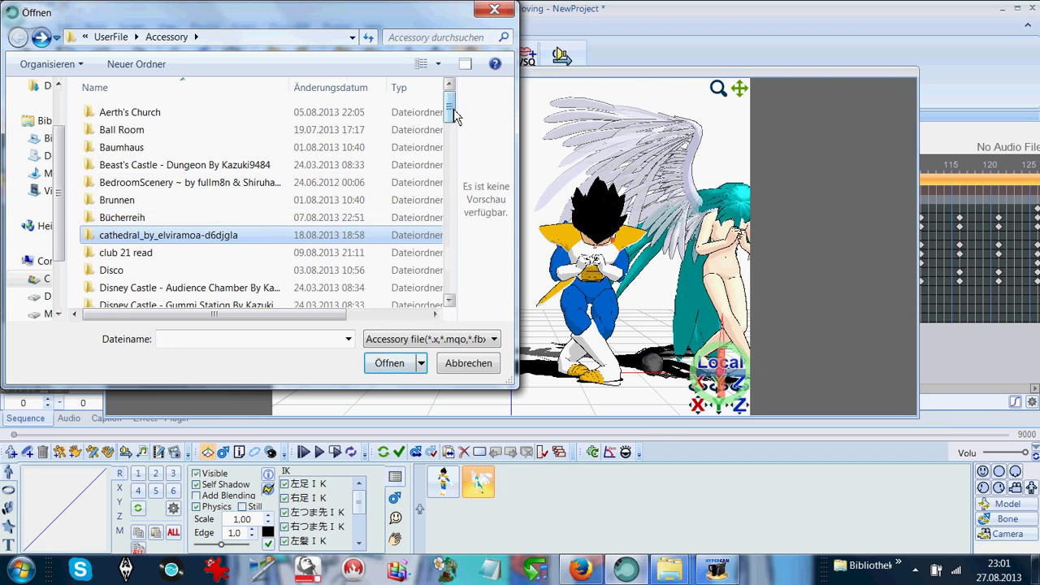
drag(453, 112, 460, 138)
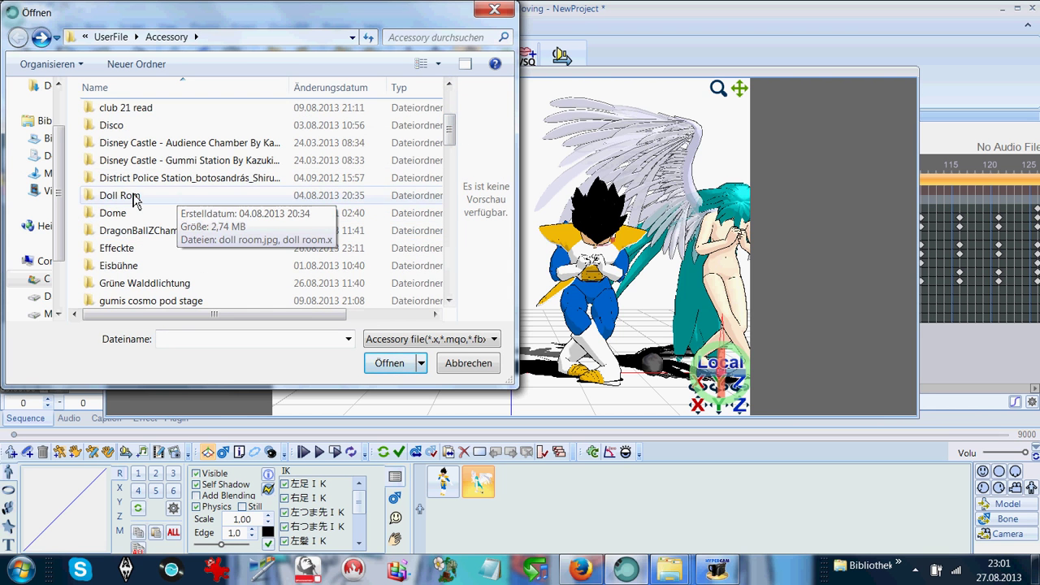
click(118, 221)
double_click(118, 221)
click(116, 111)
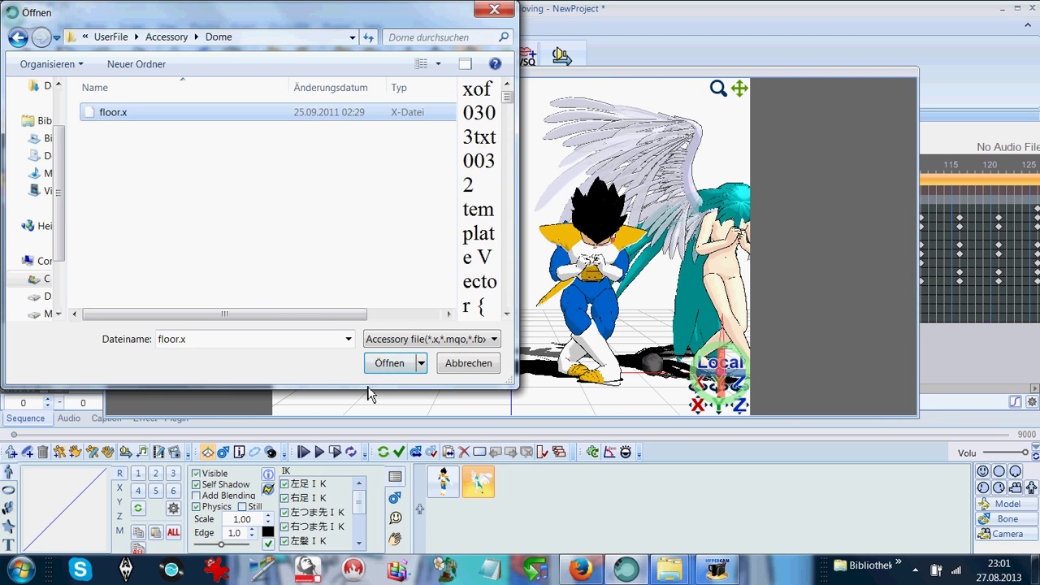
click(393, 363)
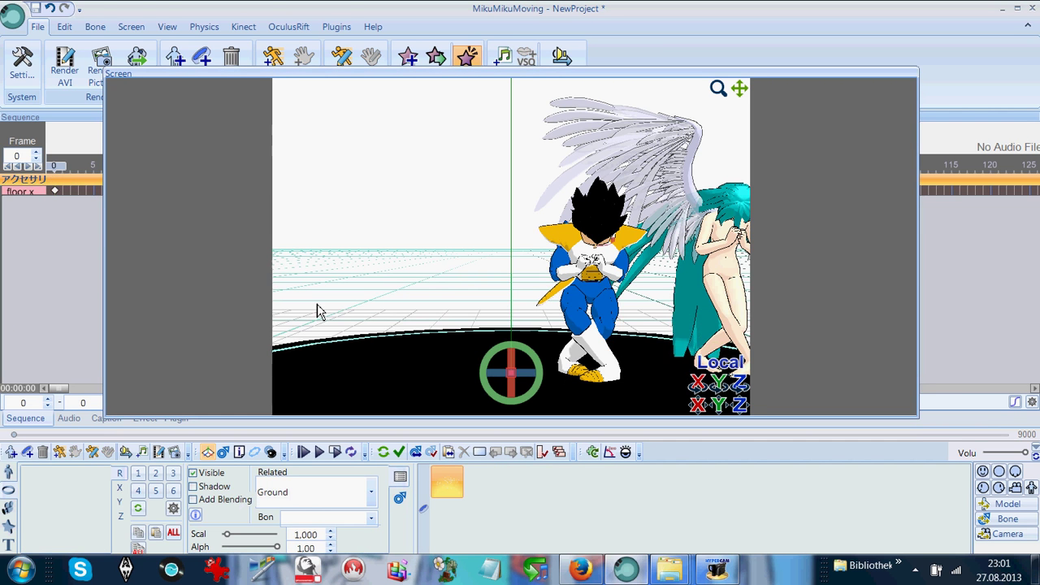
Step: Import Galaxias Camera Motion by Lovi.vmd from the Camera motion folder onto the scene camera
click(9, 517)
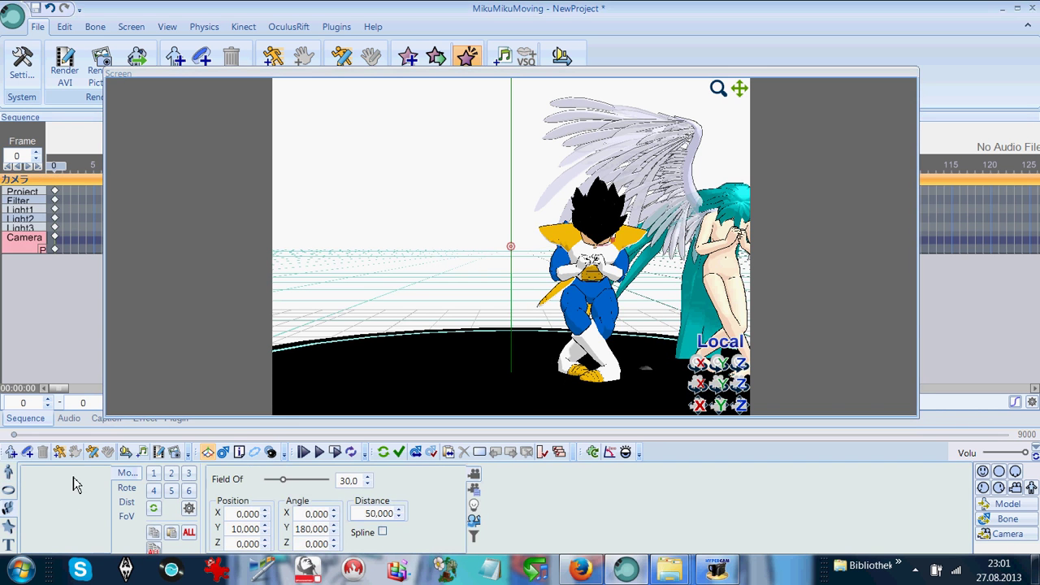
click(61, 454)
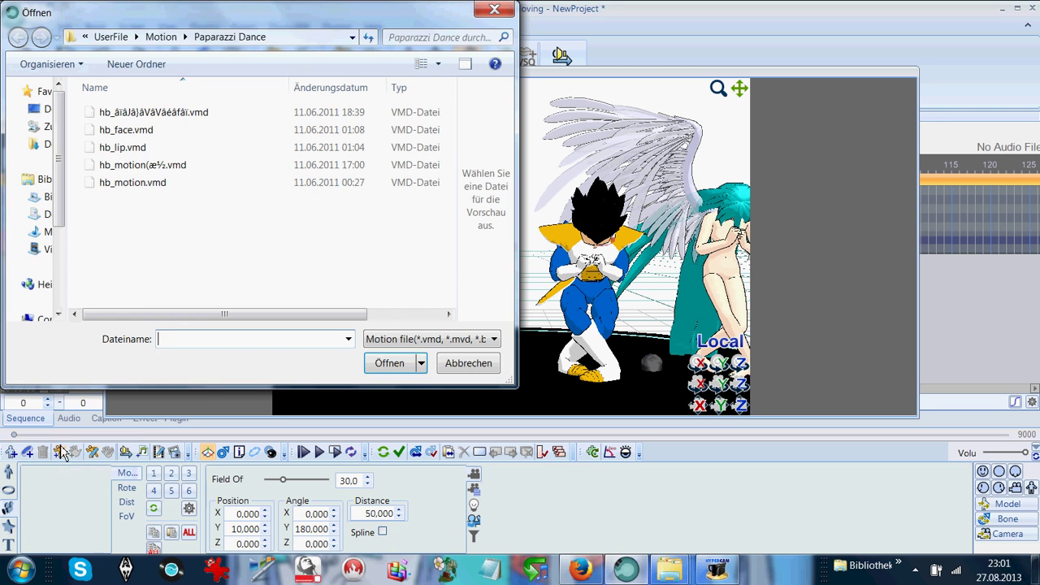
click(161, 36)
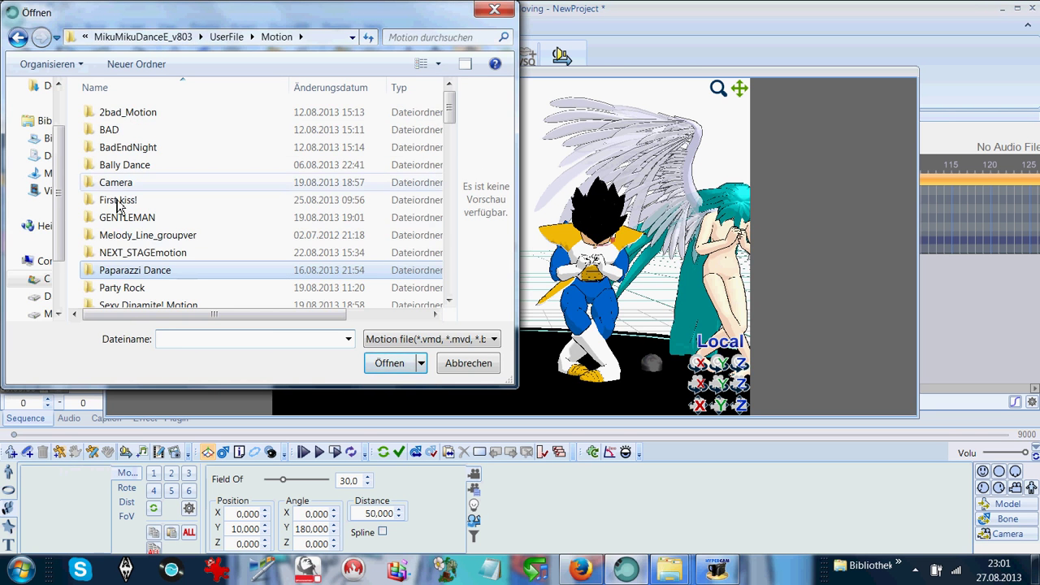
double_click(119, 184)
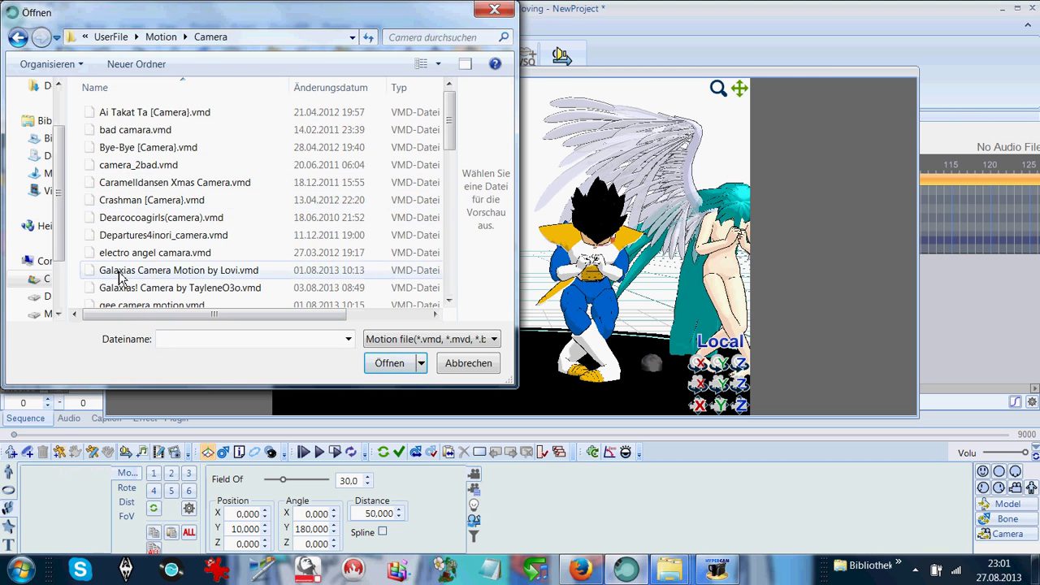
click(151, 272)
click(390, 364)
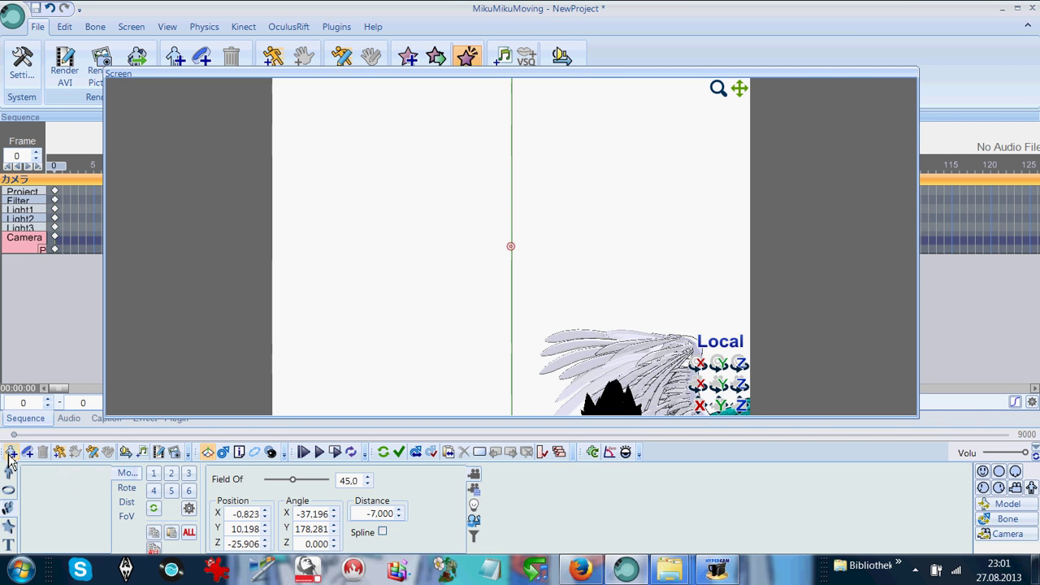
Step: Load the audio file Girl Generation paparazzi.wav from the Wave folder into the project
click(144, 453)
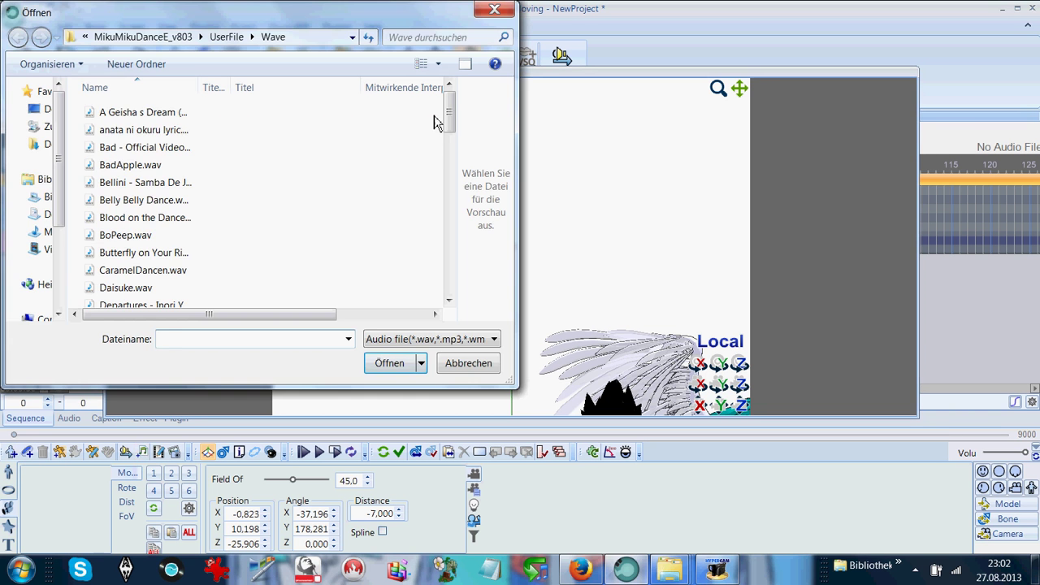
scroll(453, 122, down, 4)
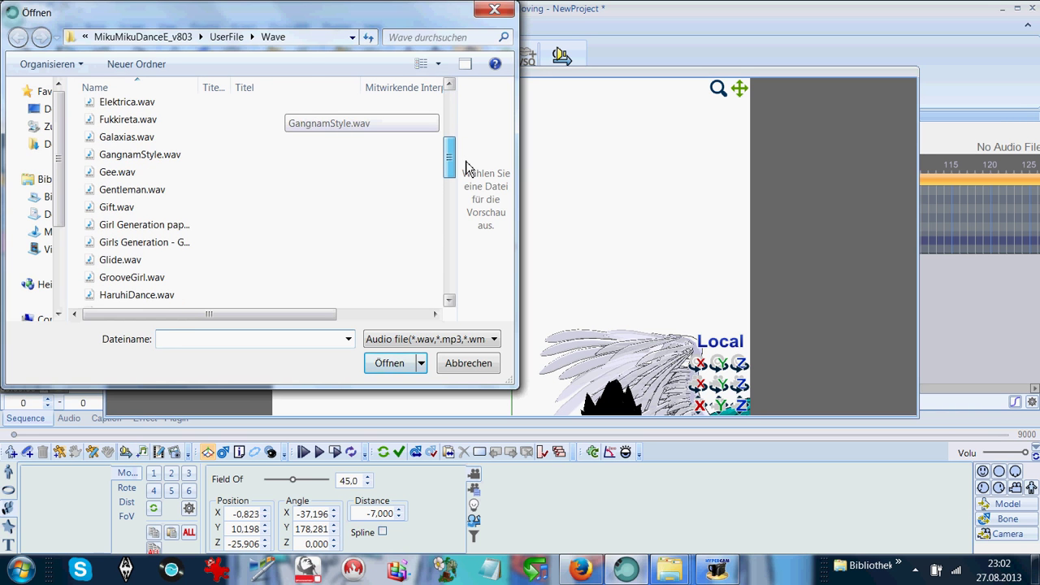
click(177, 225)
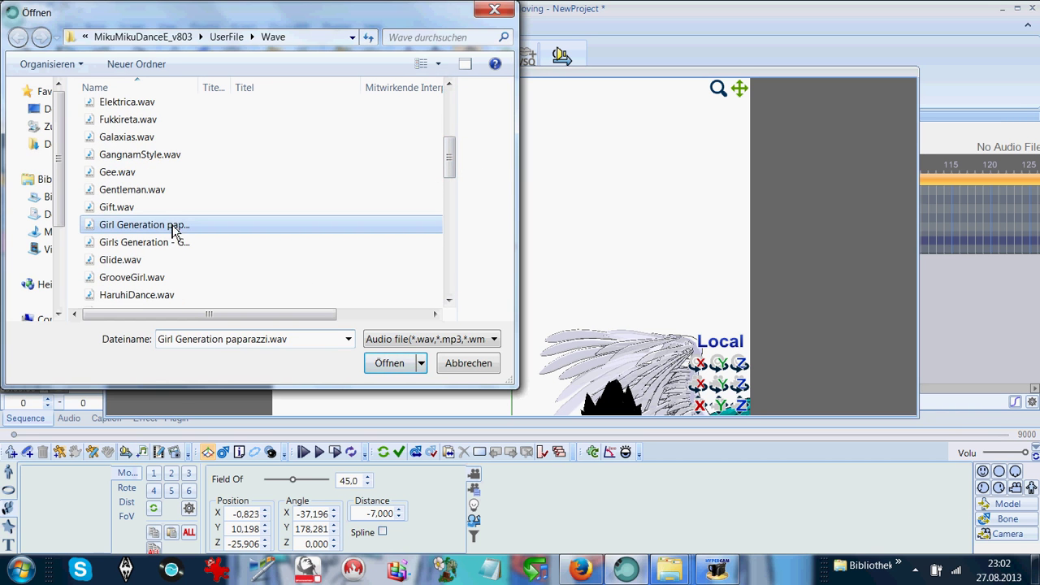
click(392, 364)
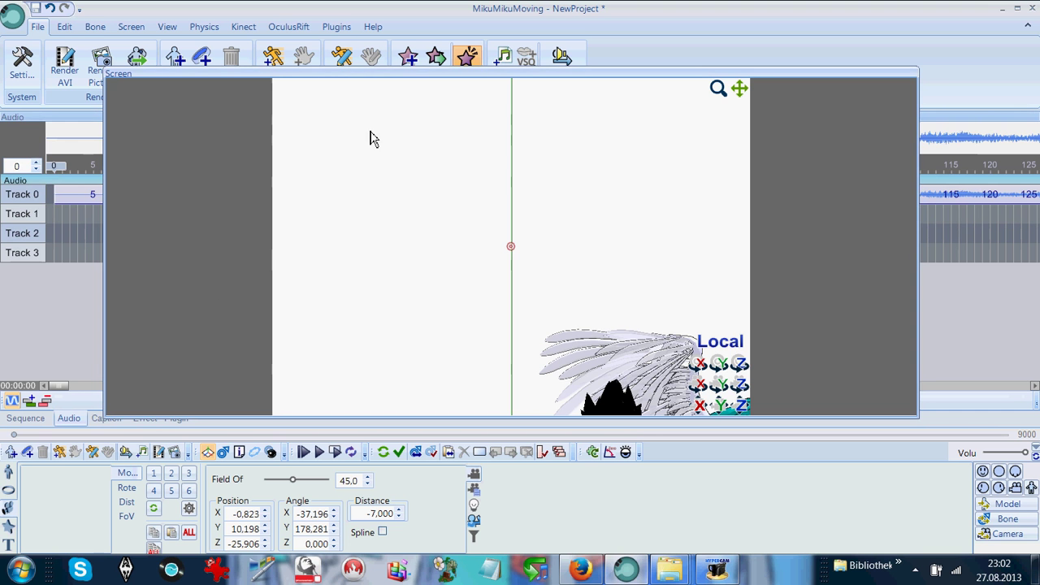
Step: Import the effect RainLite.fx from the RainLite effects folder, moving the floating Screen window out of the way and back
drag(407, 81, 402, 116)
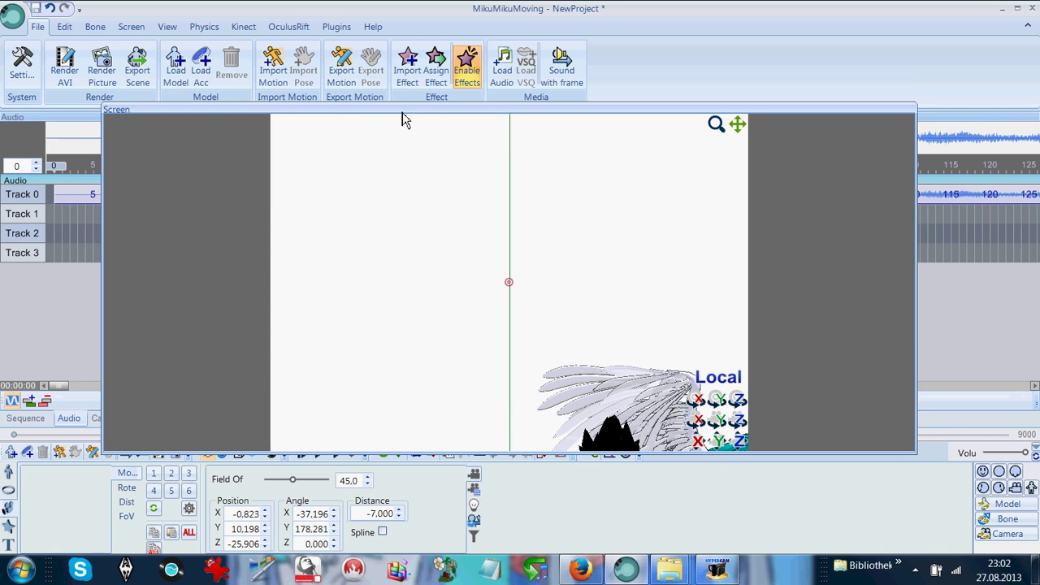
click(408, 69)
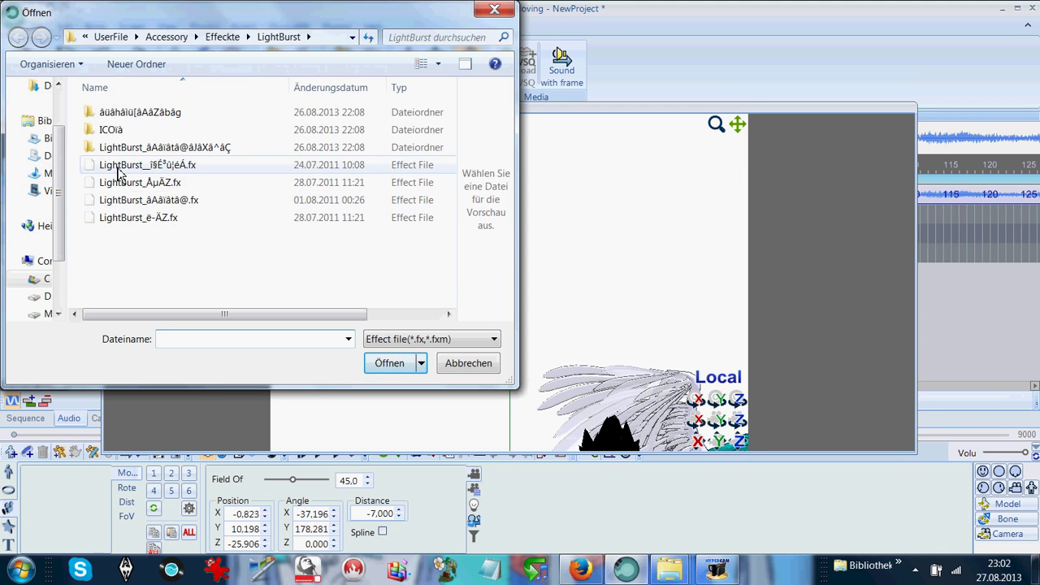
click(225, 40)
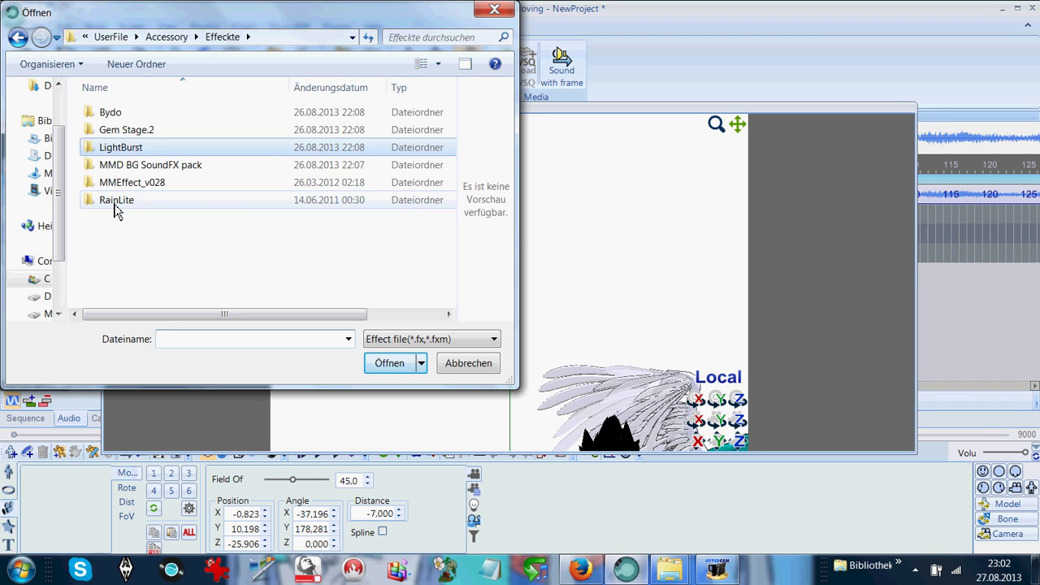
double_click(114, 200)
click(121, 114)
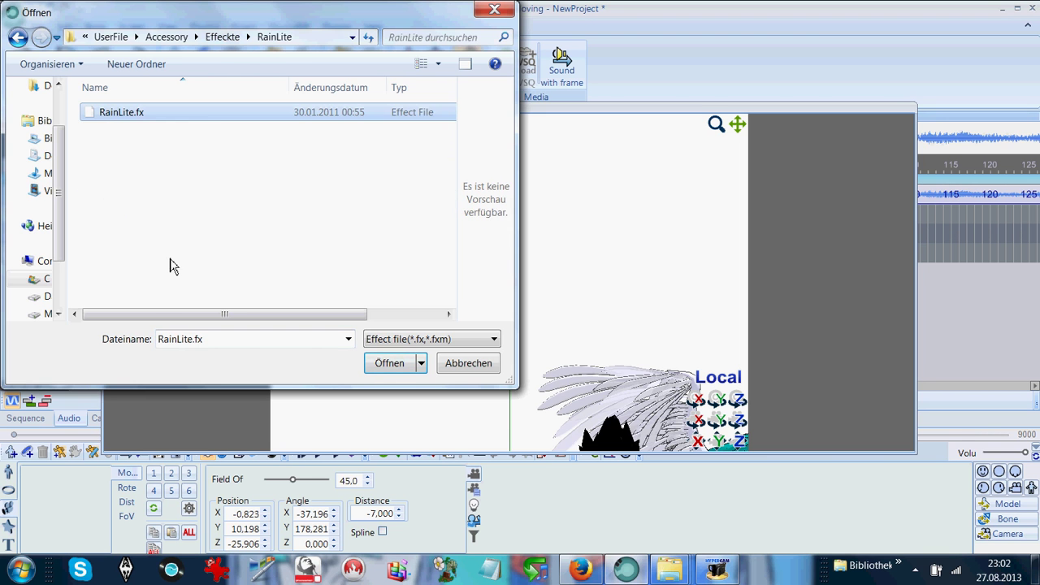
click(389, 367)
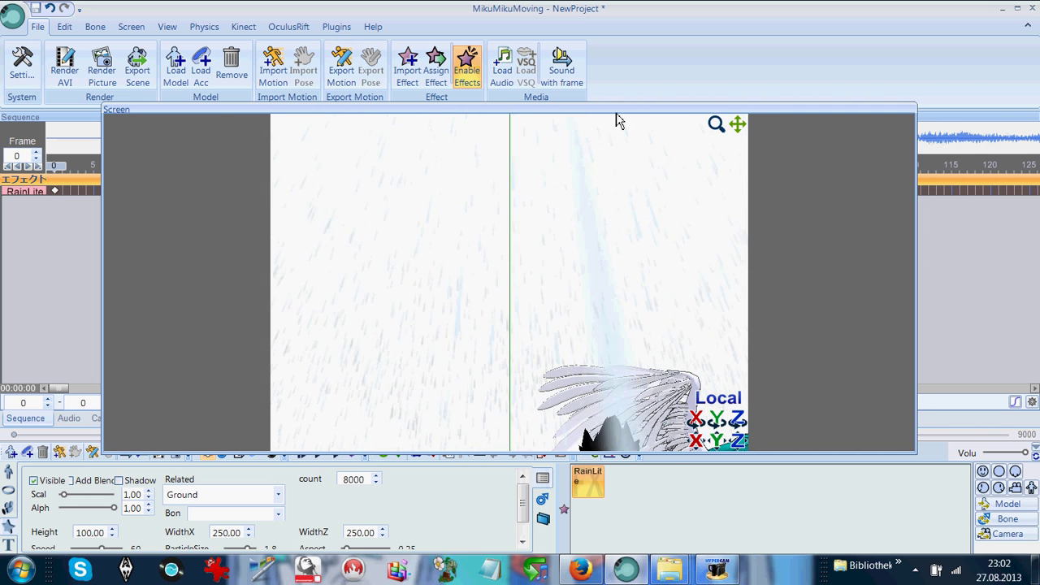
drag(610, 107, 603, 70)
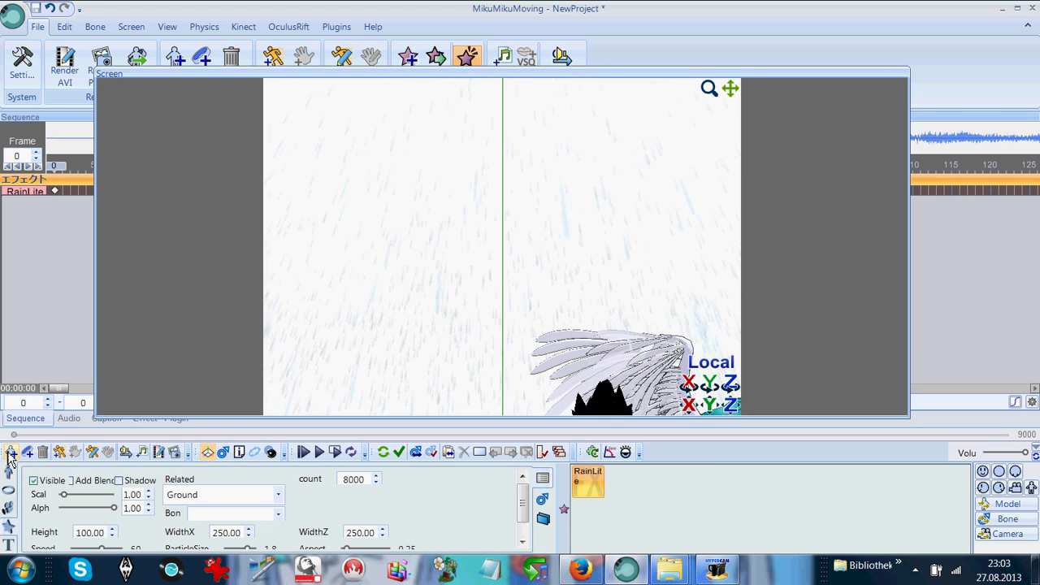
Step: Hide the coordinate axes and ground grid in the scene view
click(203, 452)
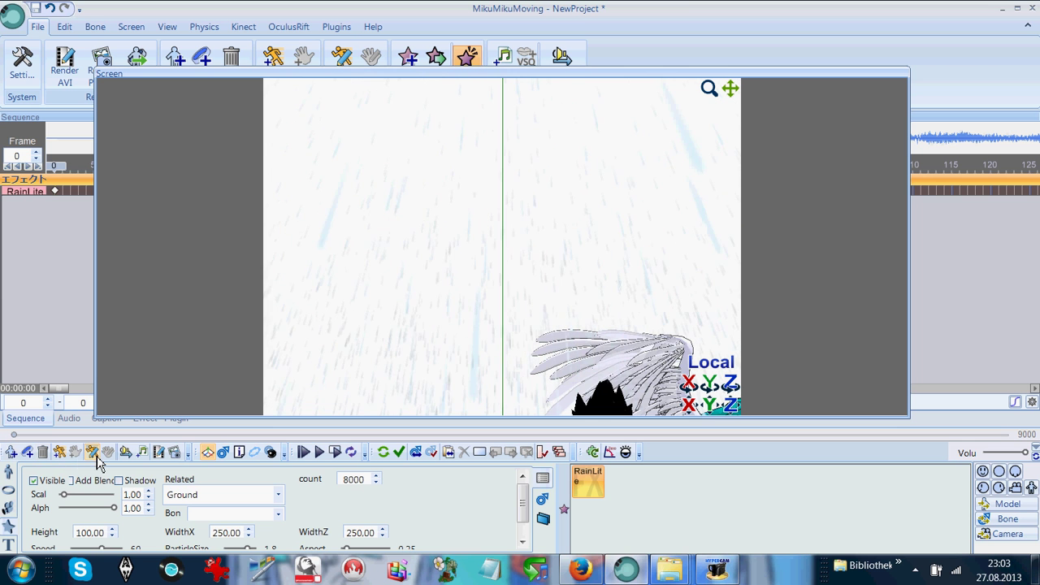
click(209, 452)
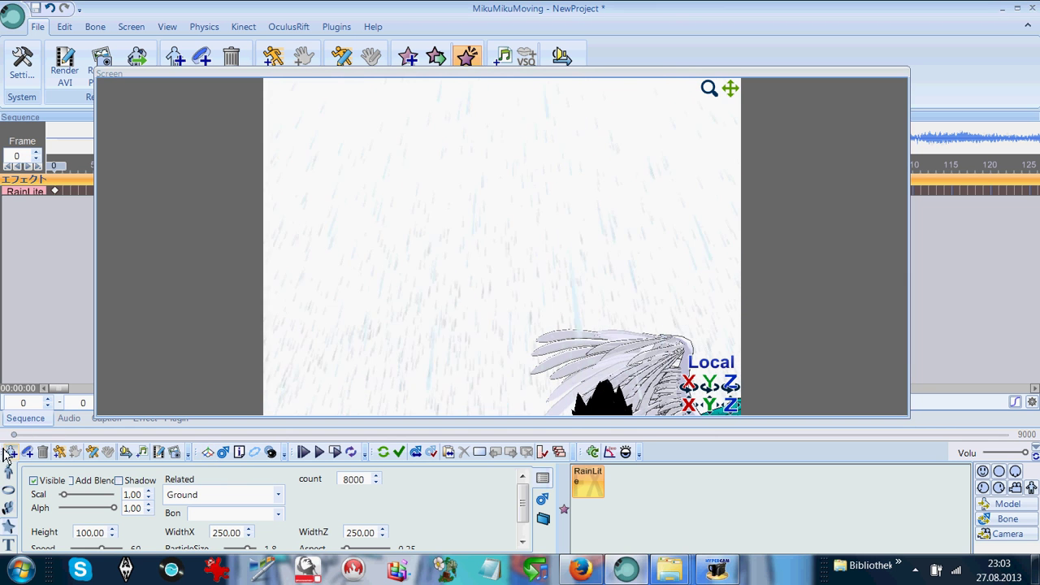
Step: Open the AVI render settings and set the output file to tanz.avi on the Data (D:) drive
click(160, 453)
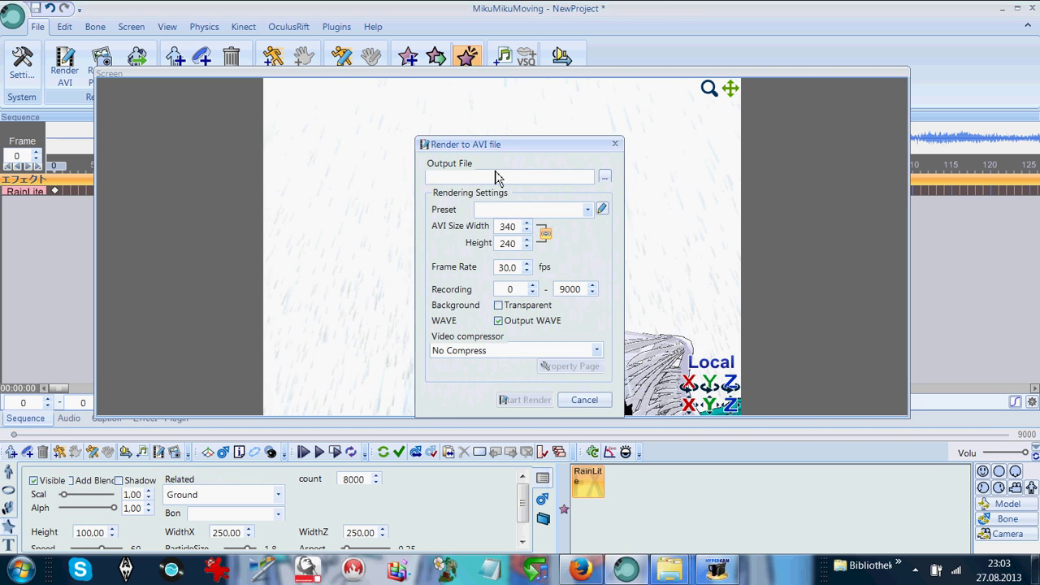
text(t)
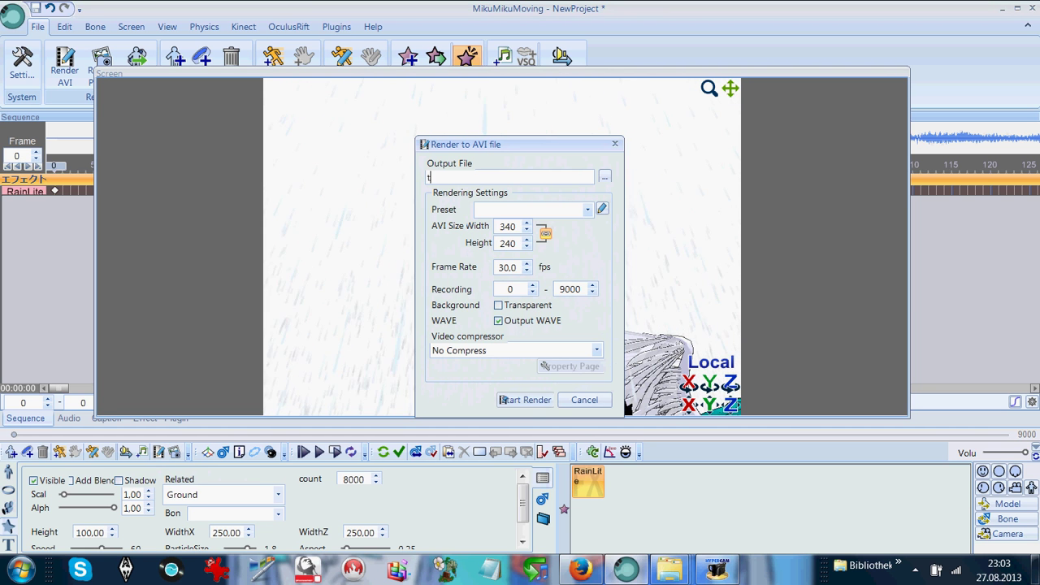
text(anz.avi)
click(605, 178)
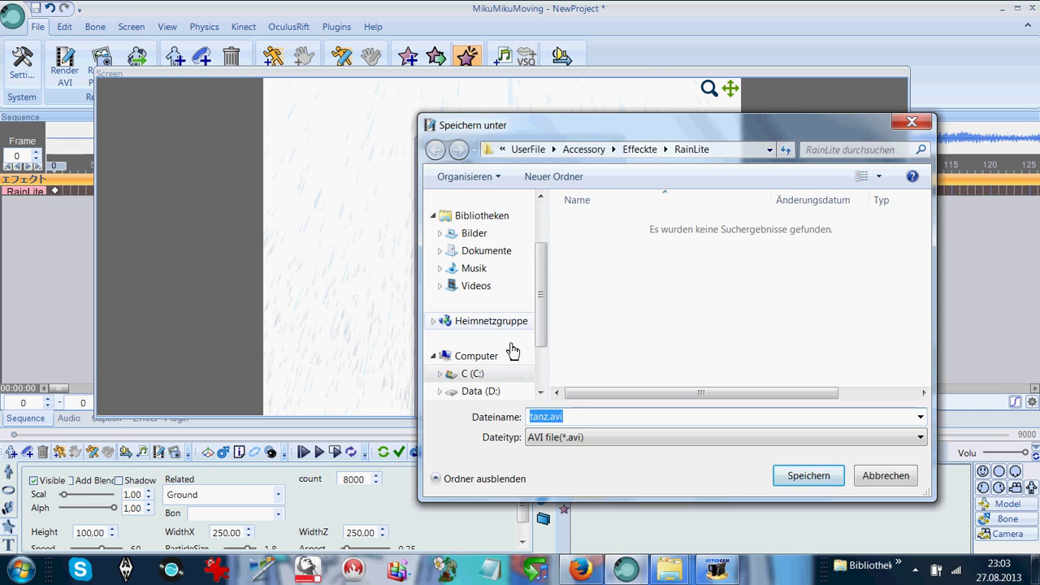
drag(536, 329, 510, 360)
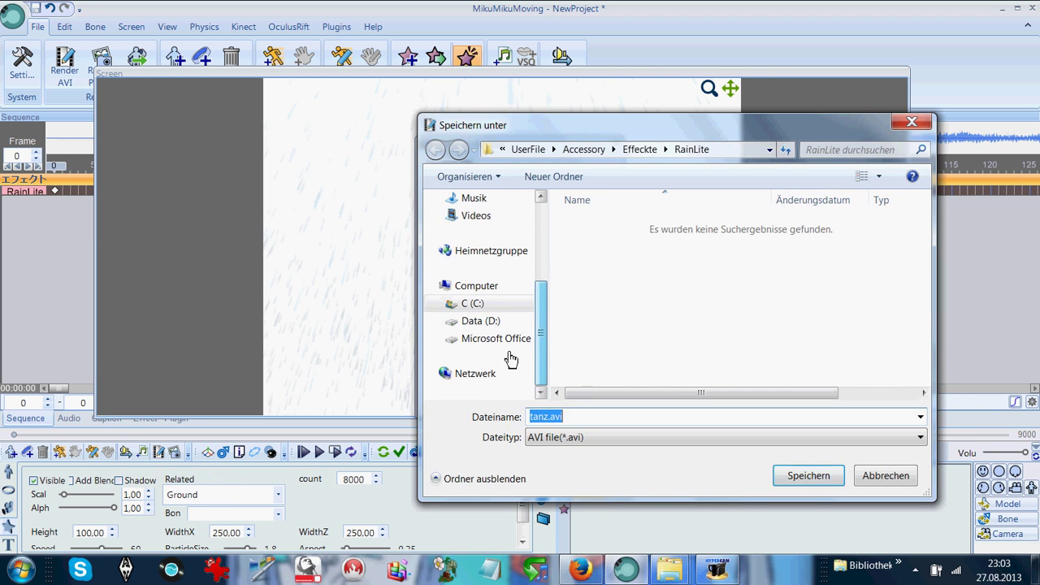
click(472, 328)
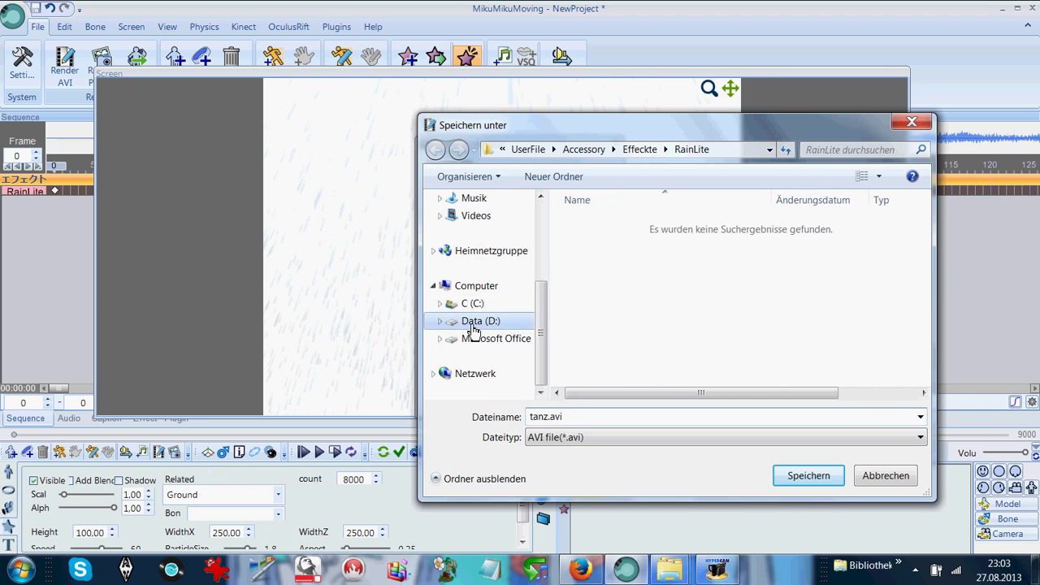
click(809, 476)
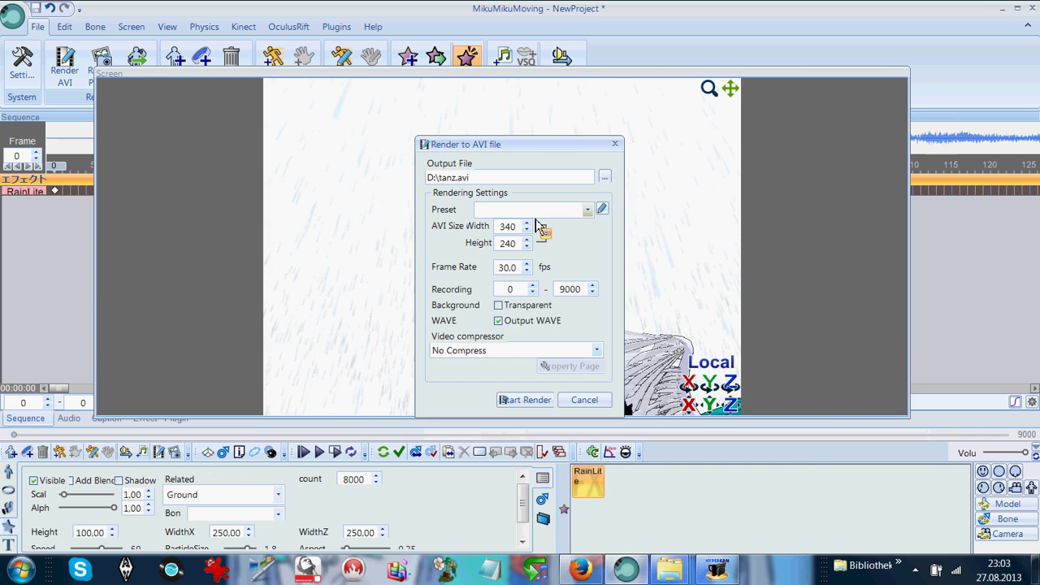
Step: Apply the HD(720p) preset to the AVI output and start rendering
click(587, 210)
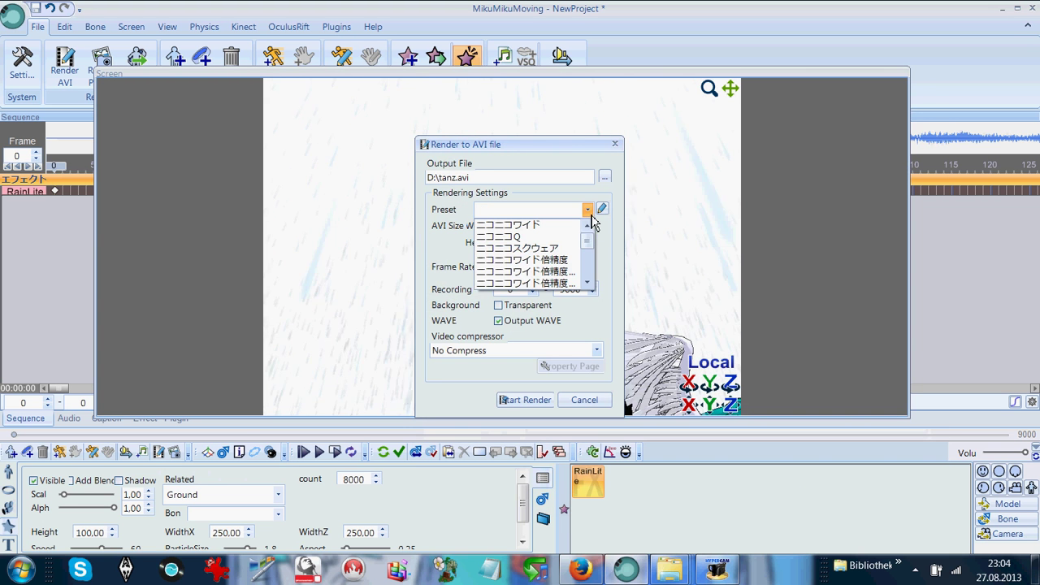
drag(594, 242, 594, 281)
click(501, 273)
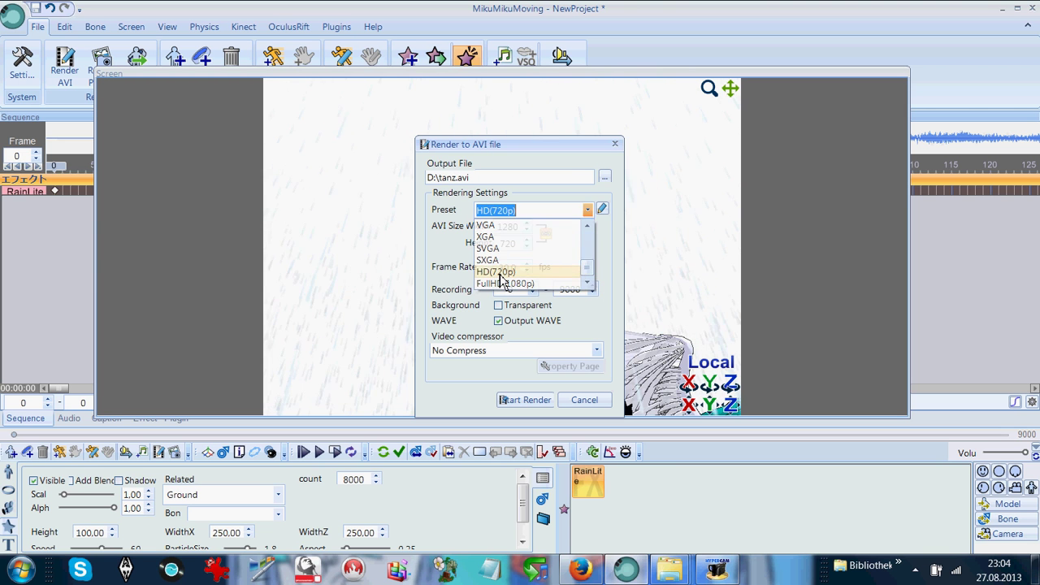
click(521, 401)
click(520, 401)
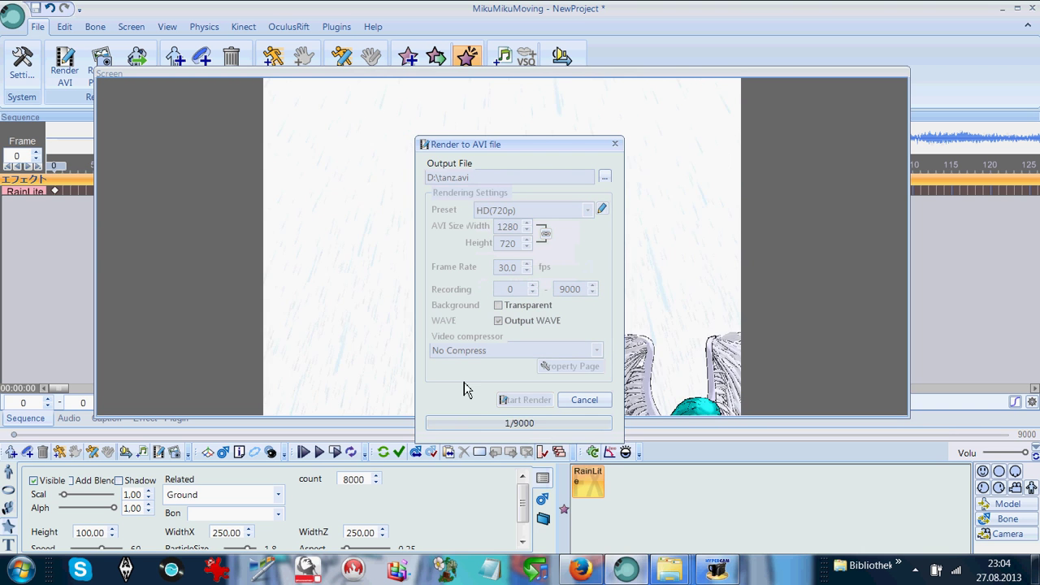
Step: Switch to Windows Explorer and open Tanz.mp4 from the Data (D:) drive with VLC media player
mouse_move(668, 571)
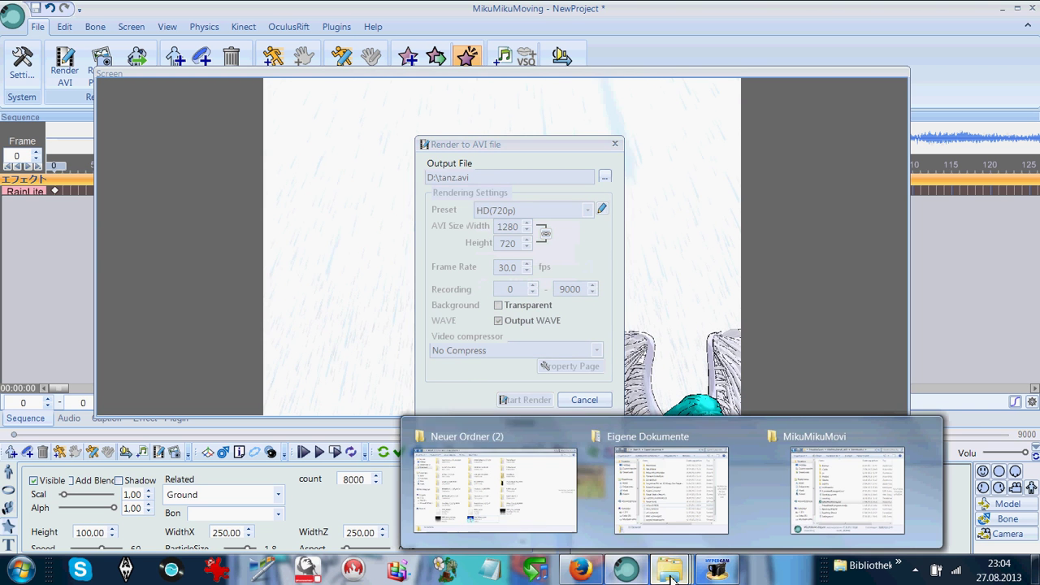
click(519, 520)
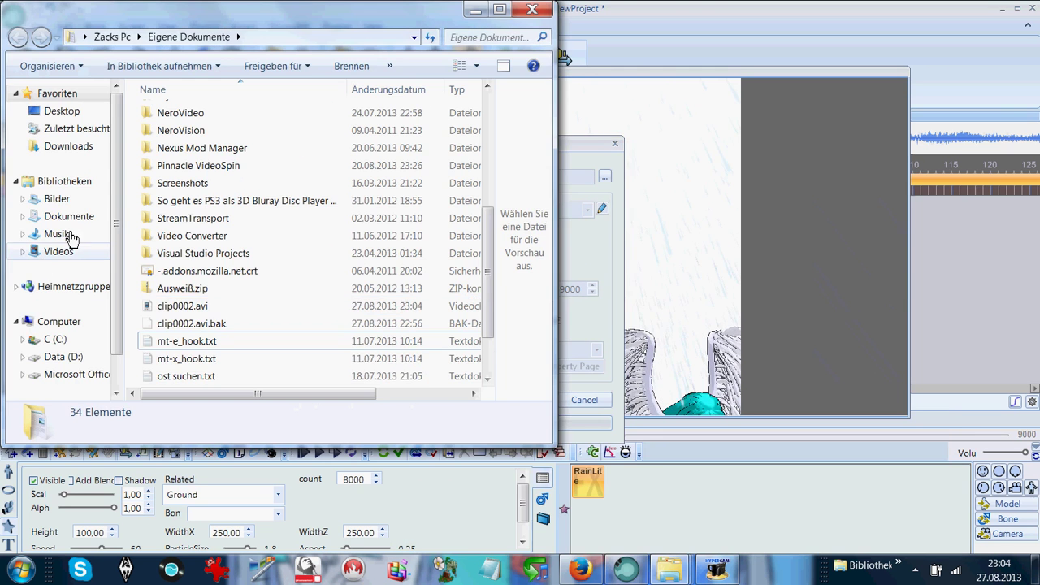
click(49, 356)
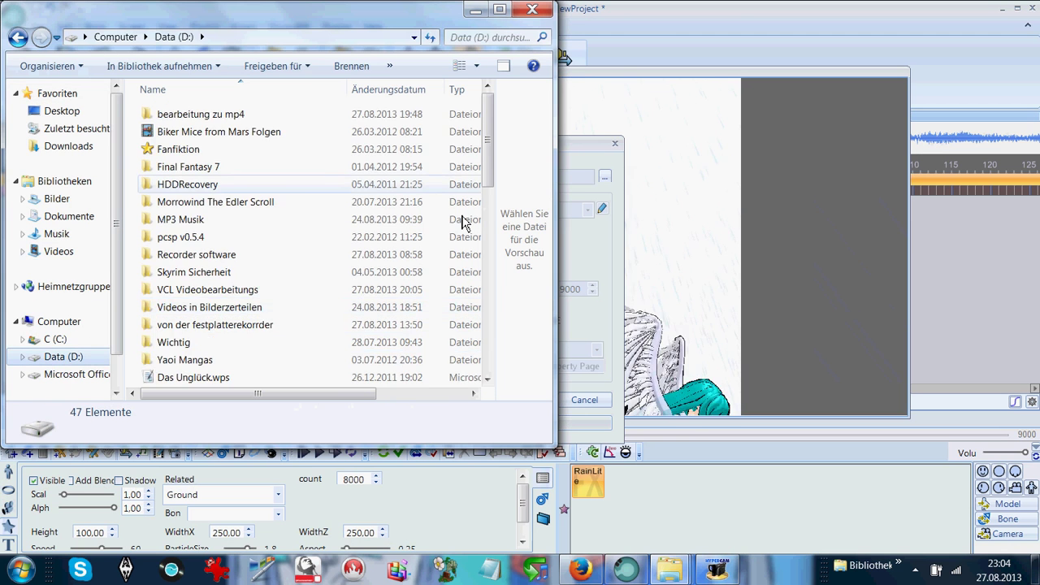
drag(490, 168, 524, 351)
click(153, 270)
right_click(151, 270)
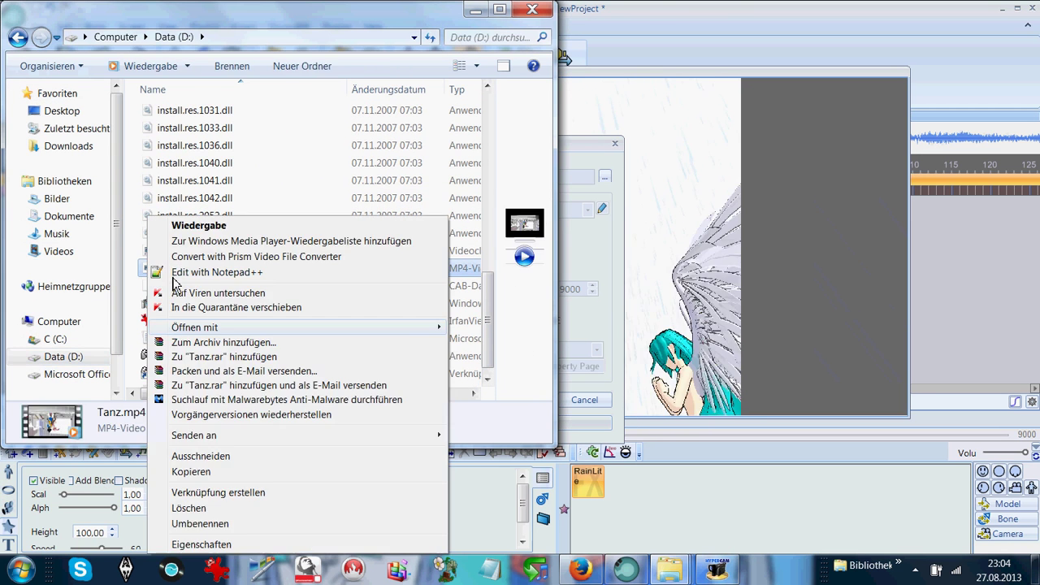
mouse_move(261, 329)
click(474, 380)
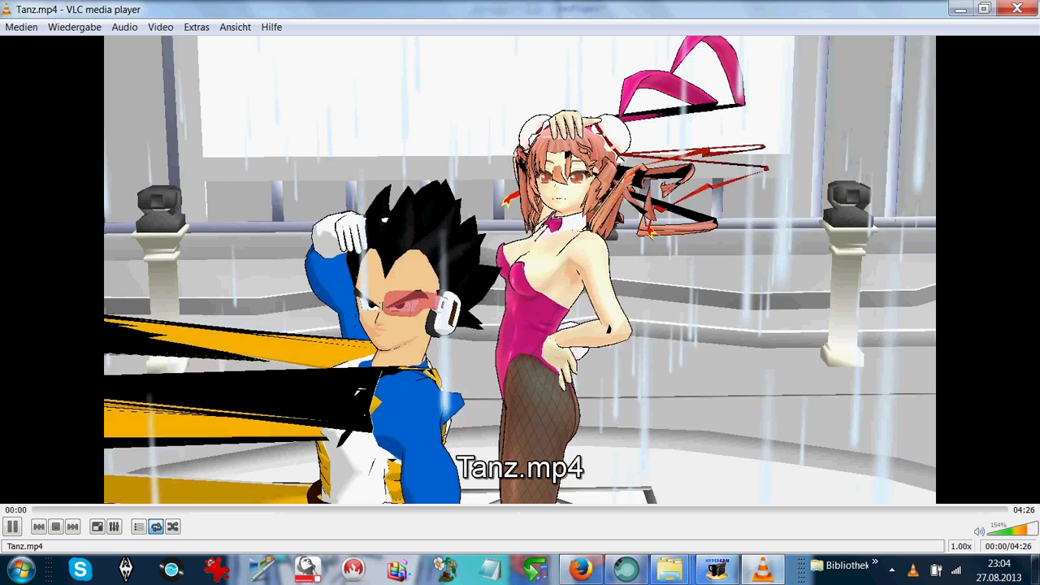
Step: Preview the Tanz.mp4 video at 84% volume, stop playback, and clear away the player and Explorer windows
scroll(4, 394, down, 7)
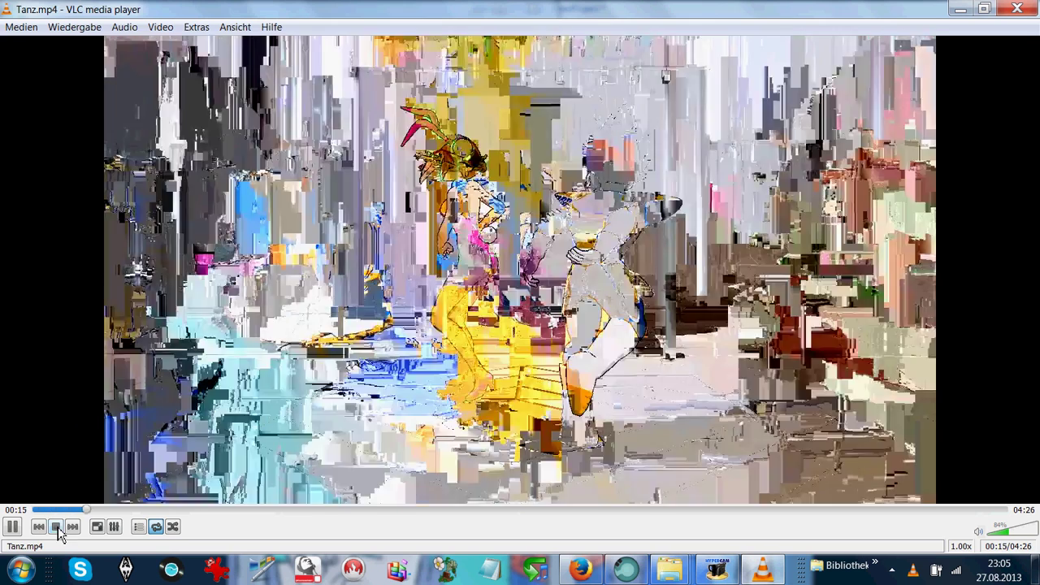
click(55, 528)
click(13, 526)
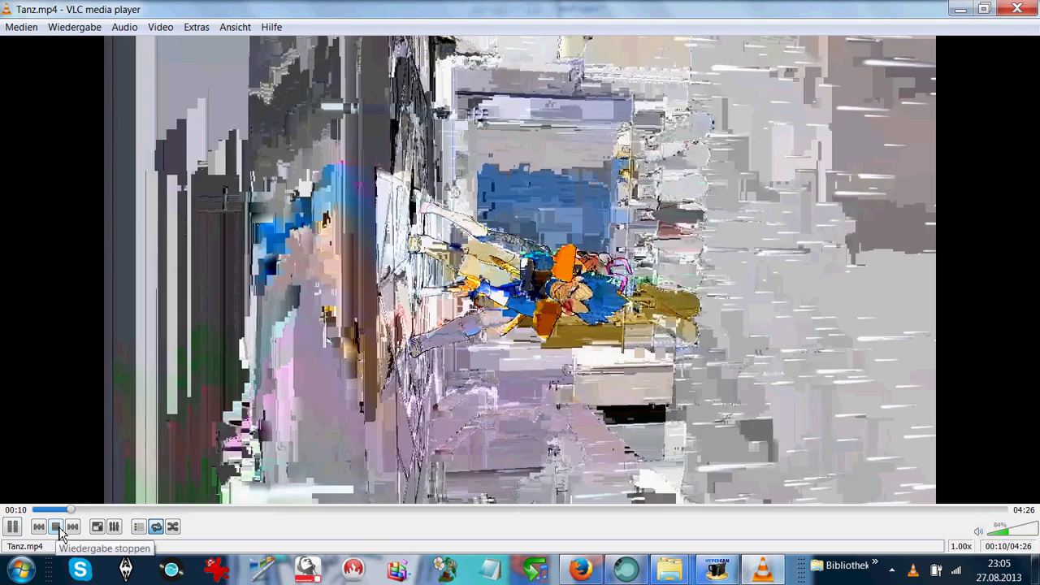
click(56, 527)
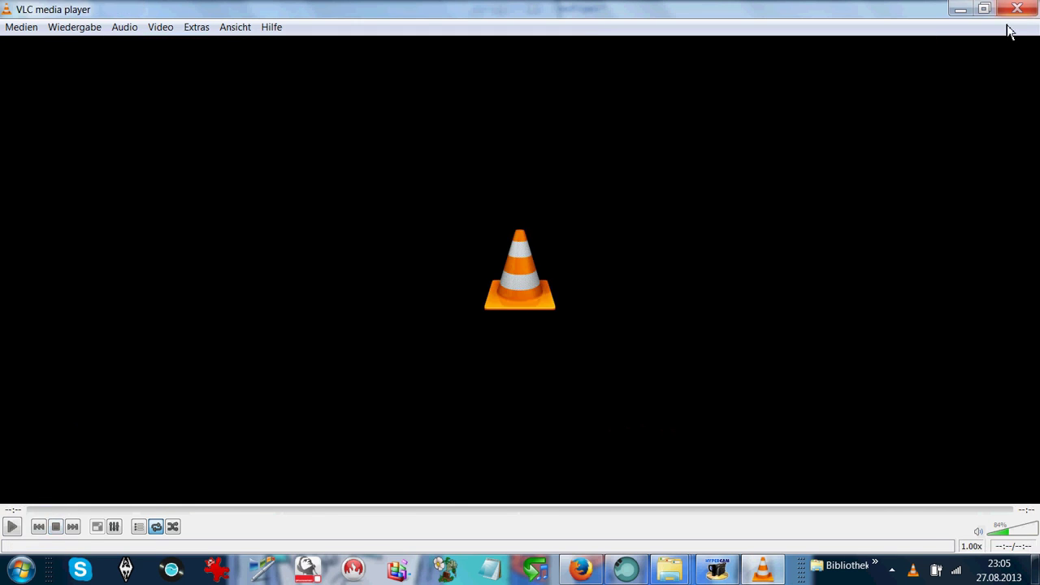
click(1027, 12)
click(478, 8)
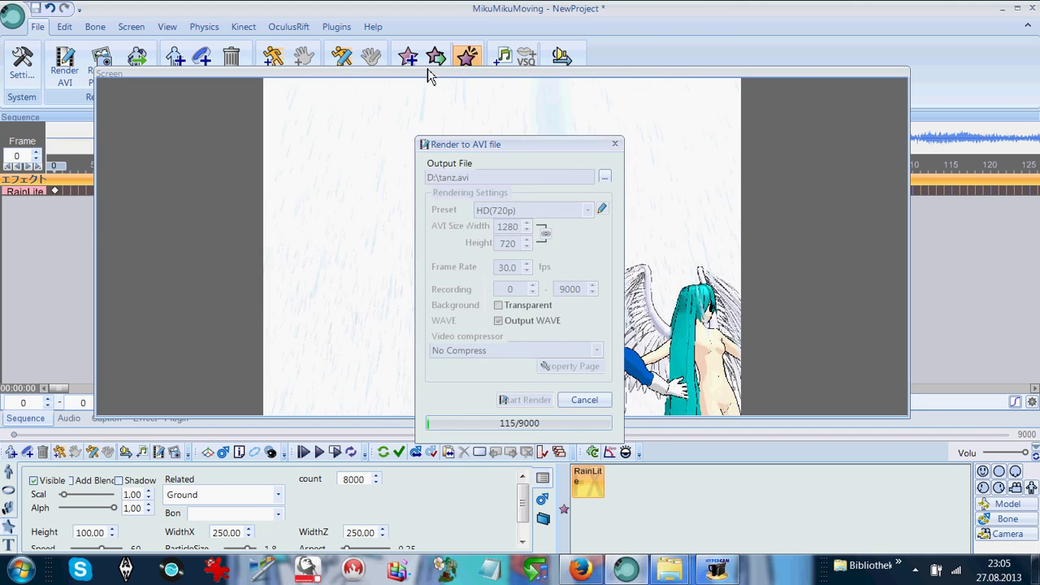
Step: Move the Render to AVI file dialog aside to uncover the dancing models in the scene view
drag(527, 147, 213, 124)
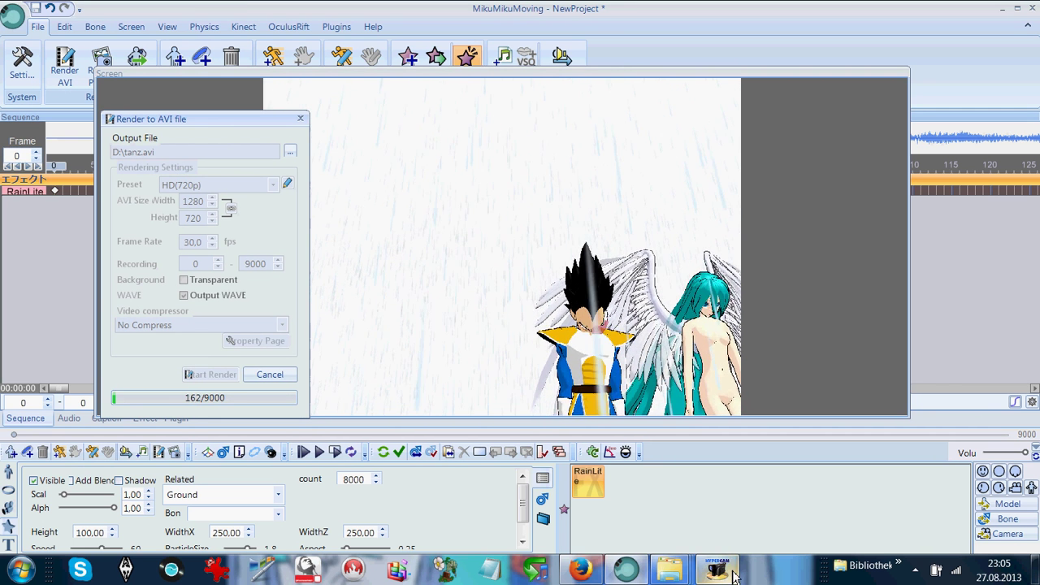
mouse_move(725, 577)
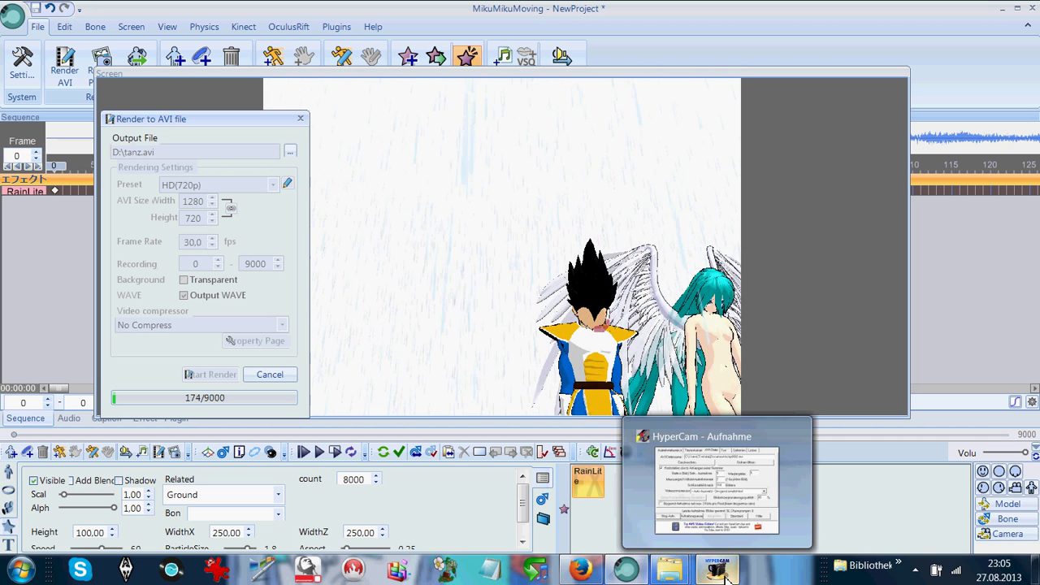